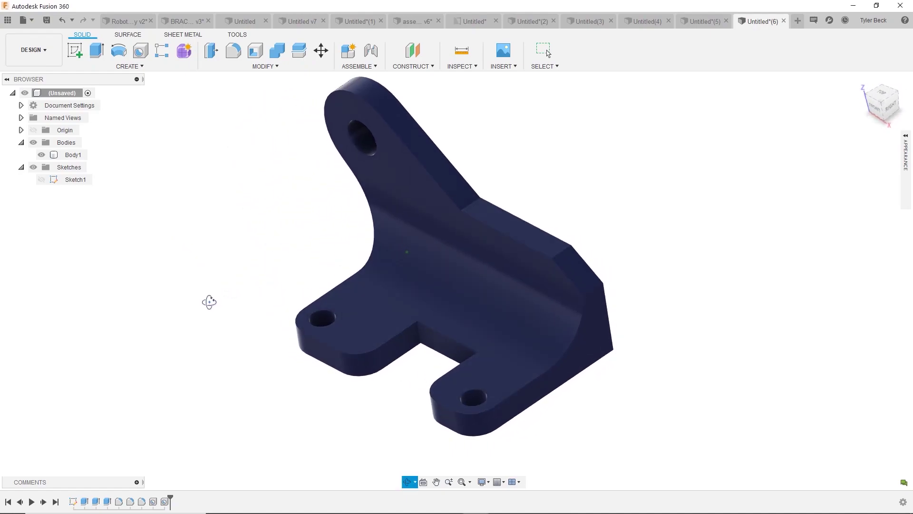
- Zoom and orbit the finished bracket to view it from another side
scroll(482, 209, up, 4)
click(481, 209)
click(524, 180)
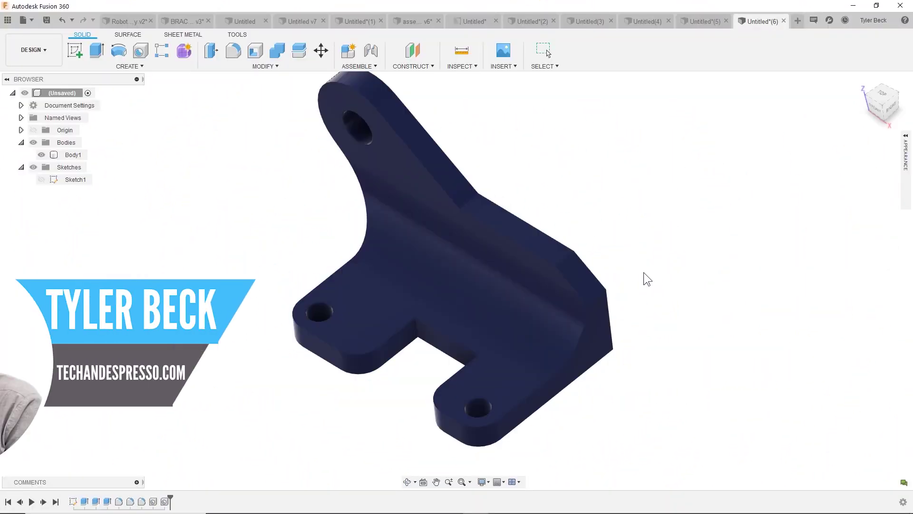
shift+middle_drag(645, 279, 584, 217)
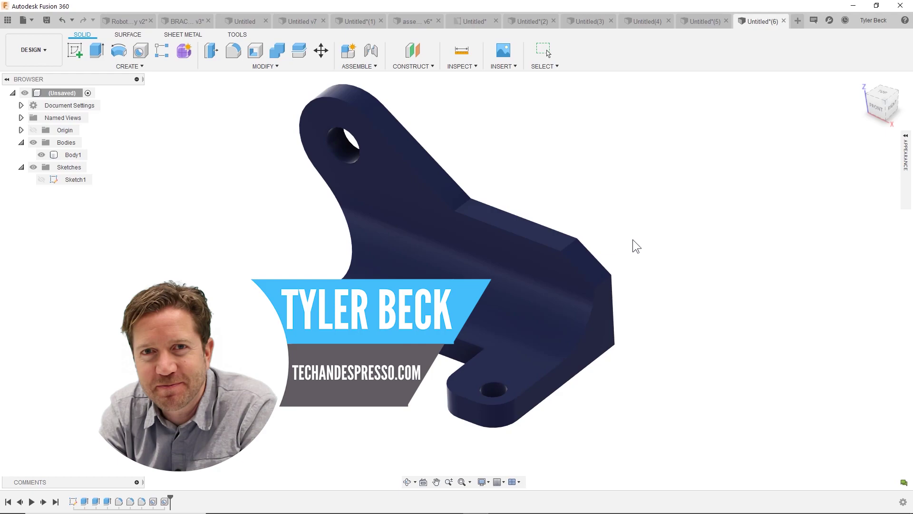
mouse_move(636, 246)
shift+middle_down()
mouse_move(615, 247)
mouse_move(642, 230)
mouse_move(632, 243)
shift+middle_up()
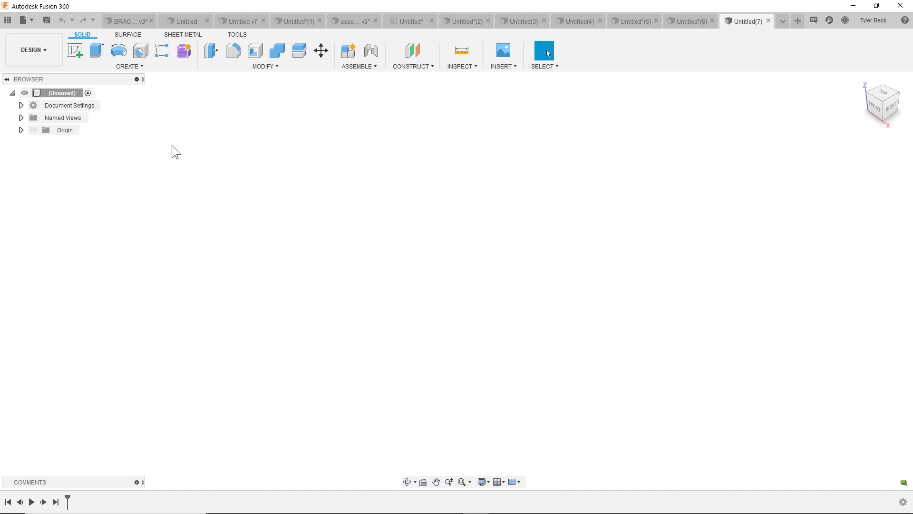
- Start a sketch on the front plane and draw the first diagonal line from the origin
click(74, 50)
click(470, 273)
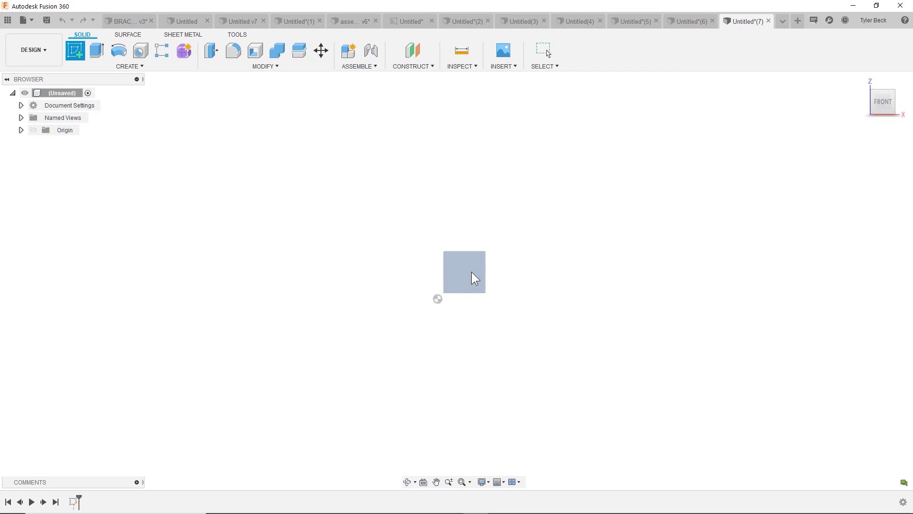
click(76, 51)
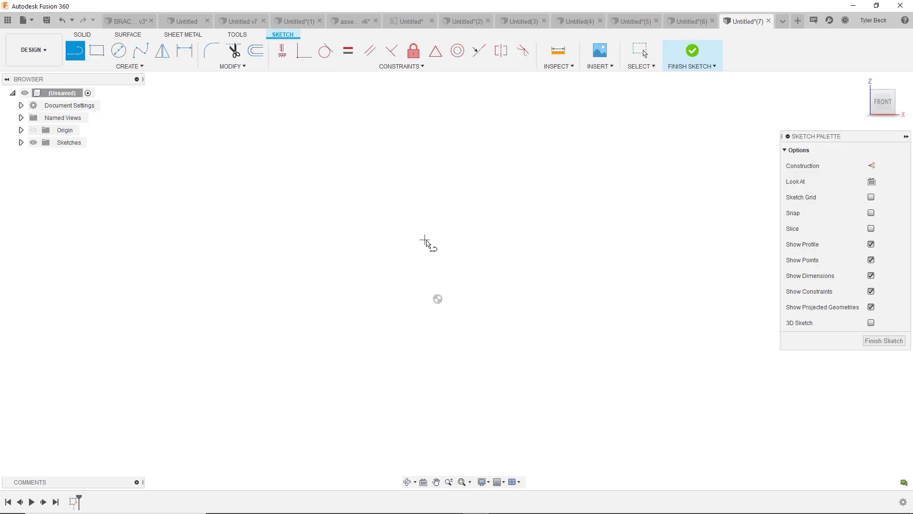
click(438, 300)
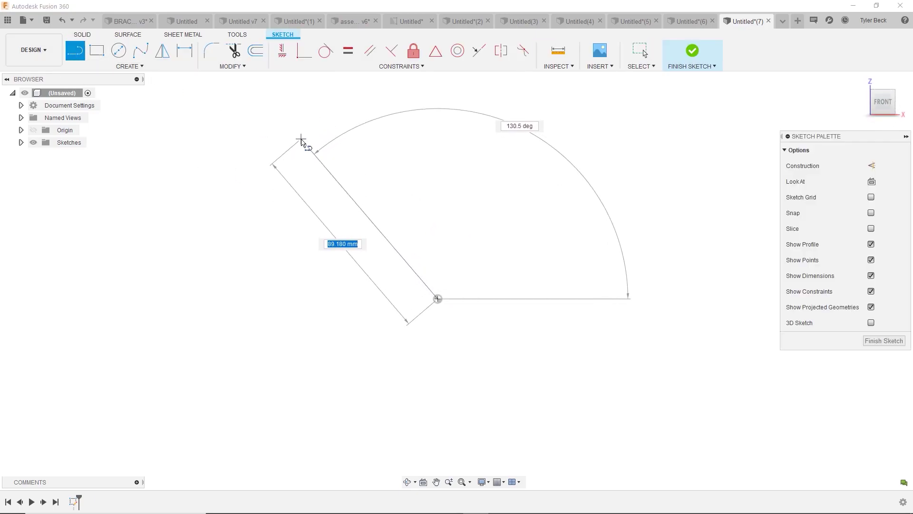
click(301, 141)
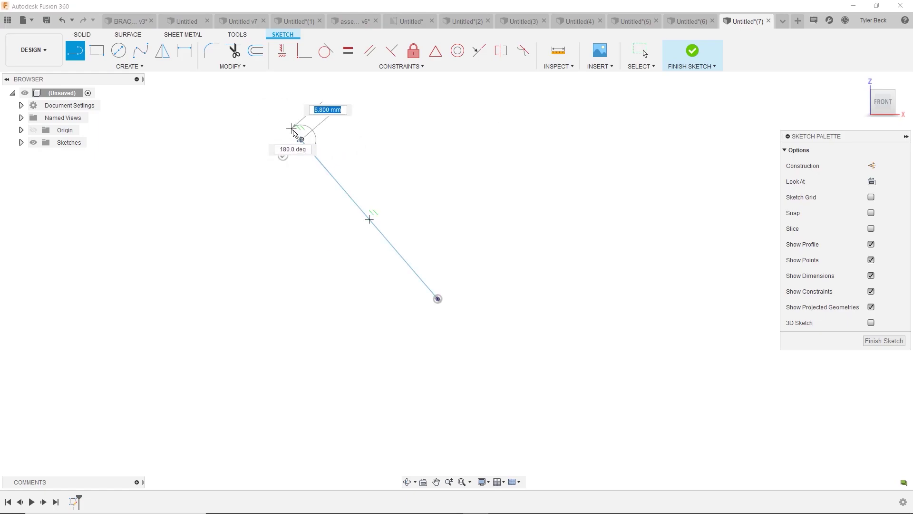
- Add the tangent-arc top end and remaining edges, closing the outline back at the origin
drag(334, 95, 364, 91)
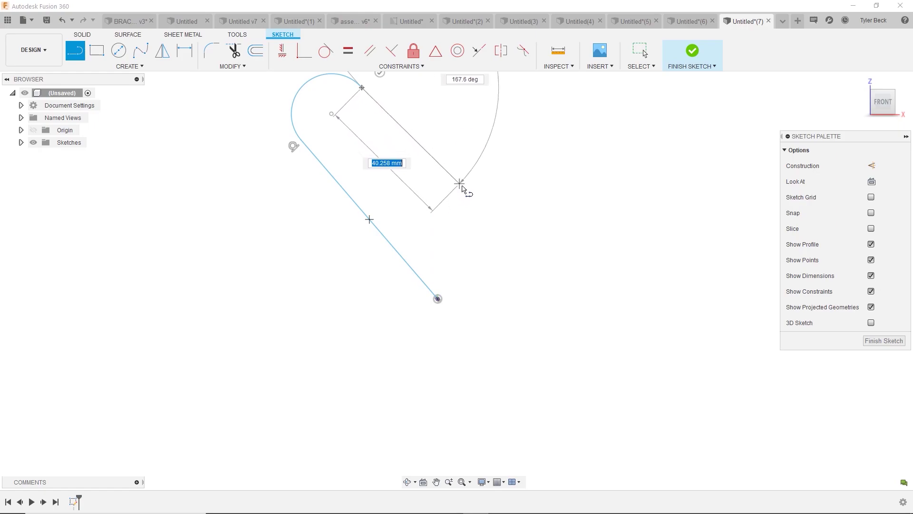
click(466, 188)
click(613, 193)
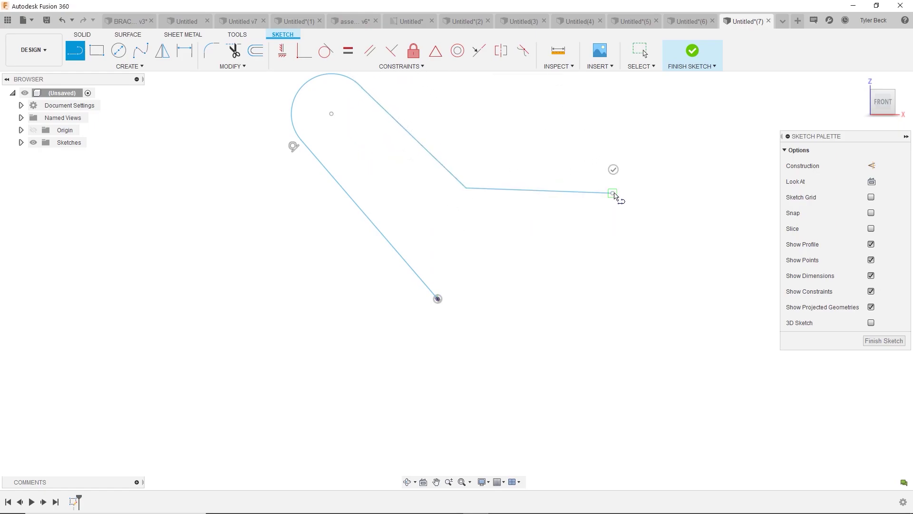
click(655, 219)
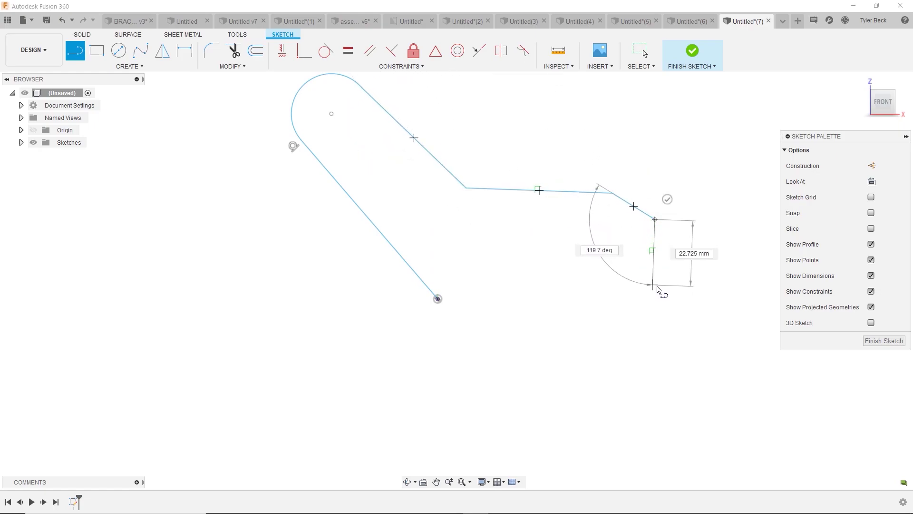
click(655, 301)
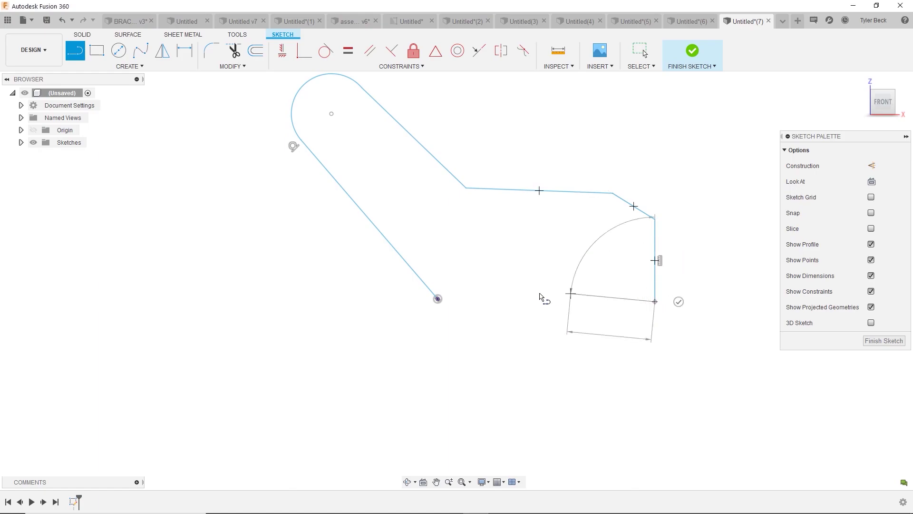
click(438, 298)
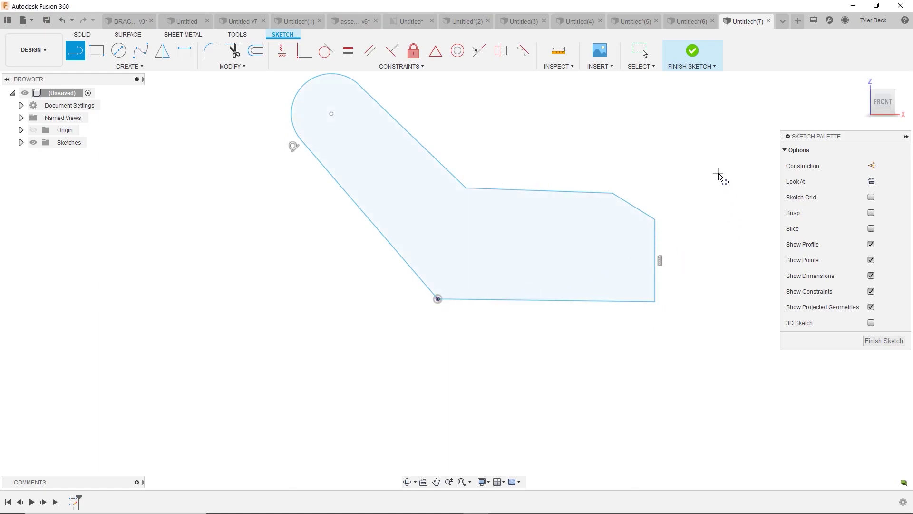
- Constrain the bottom line of the outline to be horizontal
key(Escape)
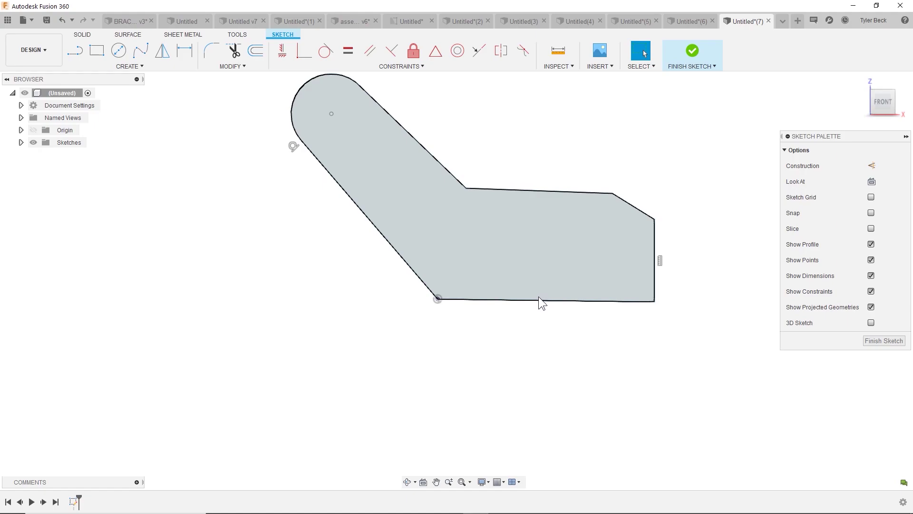
click(539, 299)
click(283, 52)
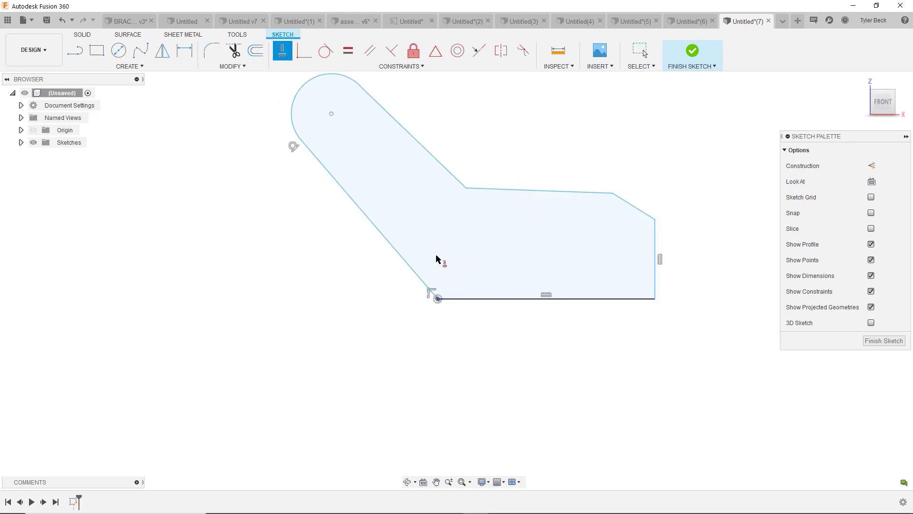
key(Escape)
- Dimension the angle between the bottom line and the diagonal, finishing at 130°
key(d)
click(469, 299)
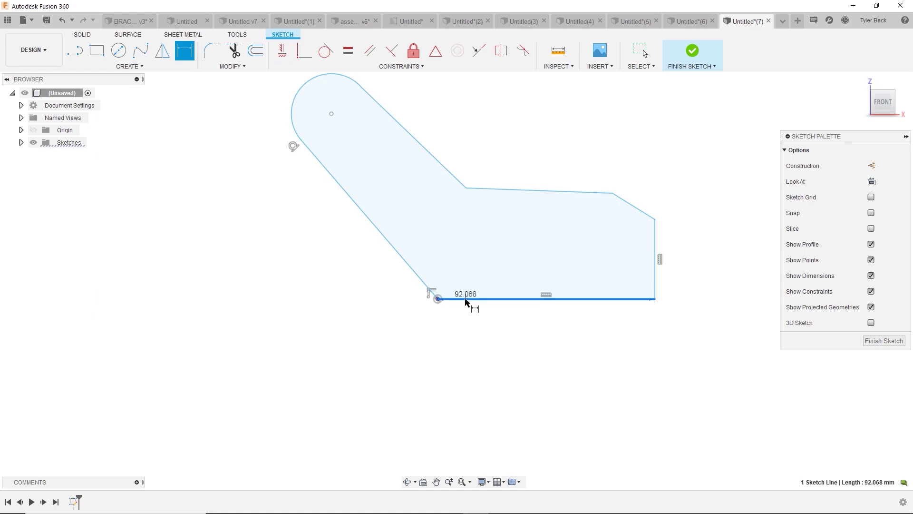
click(419, 275)
click(416, 245)
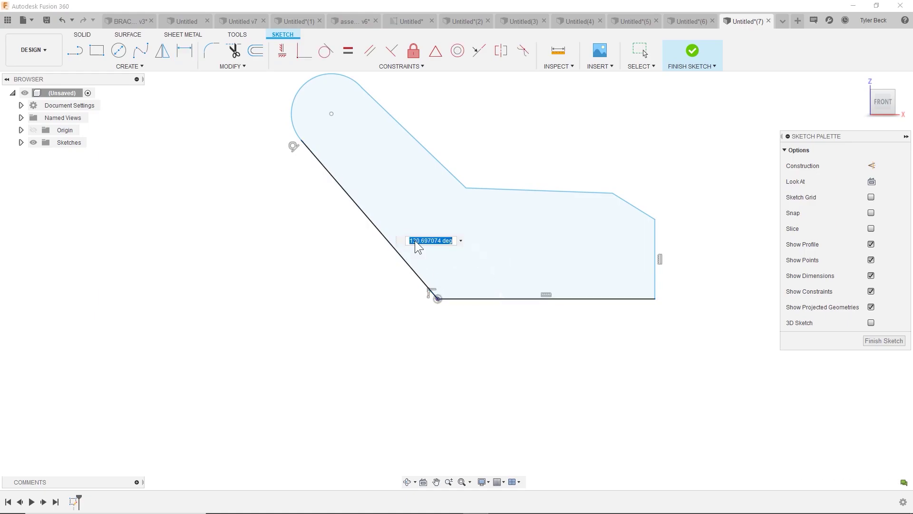
text(145)
key(Return)
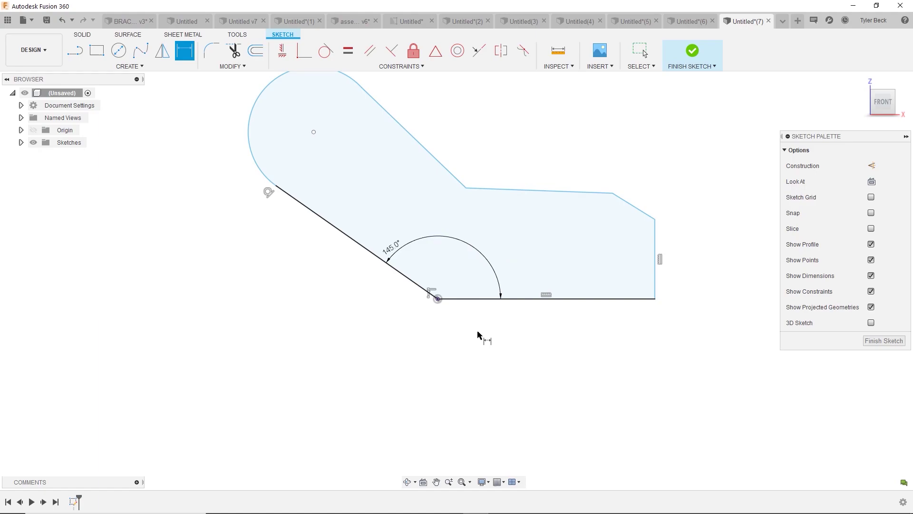
double_click(390, 245)
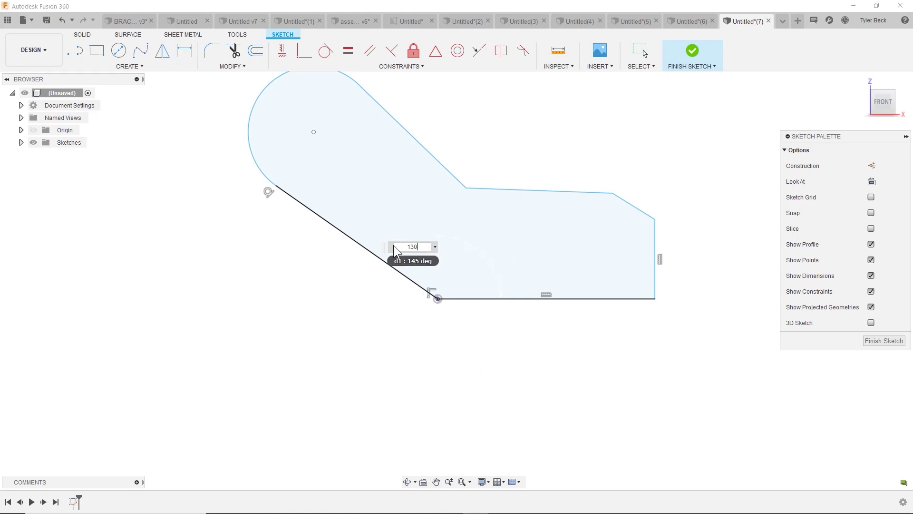
key(Return)
key(Escape)
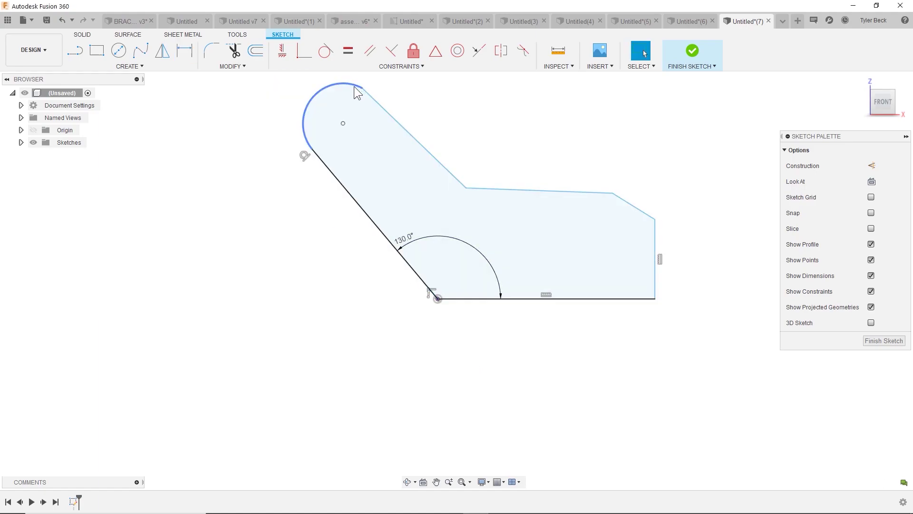
- Make the top arc tangent to the diagonal and give it a 15 mm radius
click(355, 87)
shift+click(368, 94)
click(326, 50)
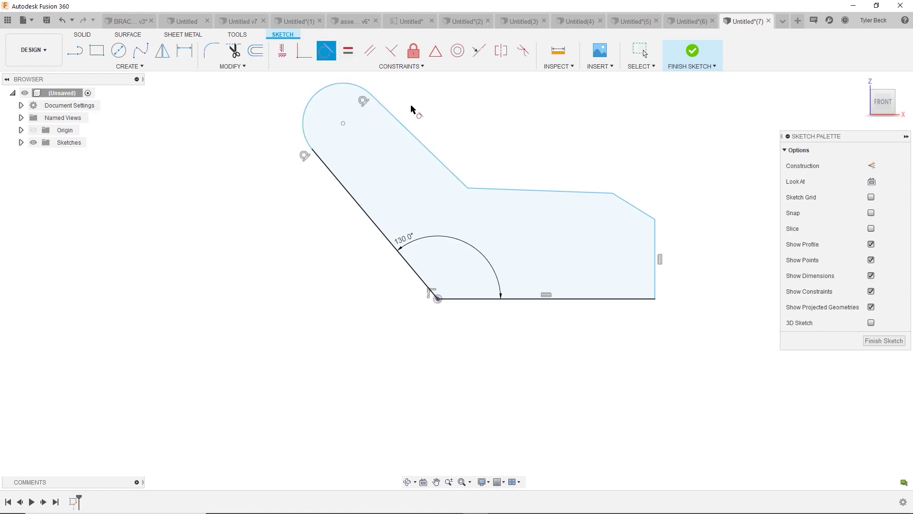
key(d)
click(349, 88)
click(276, 91)
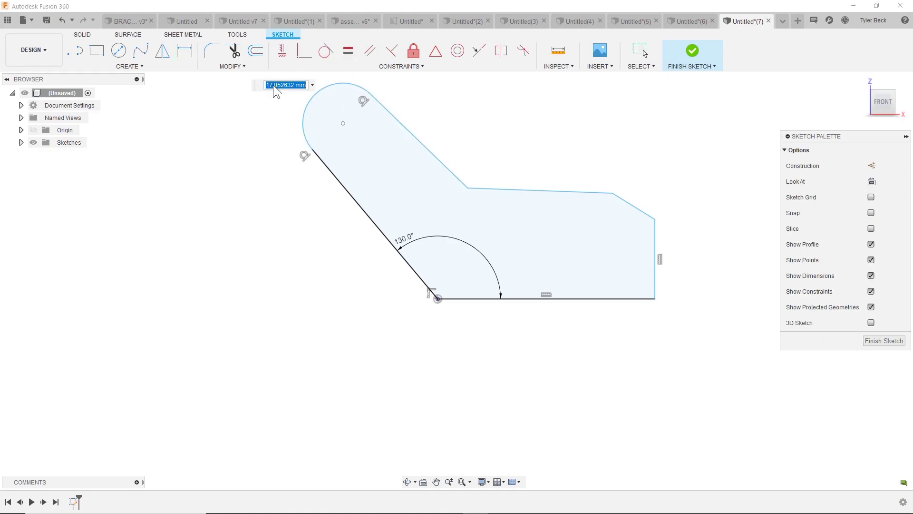
text(15)
key(Return)
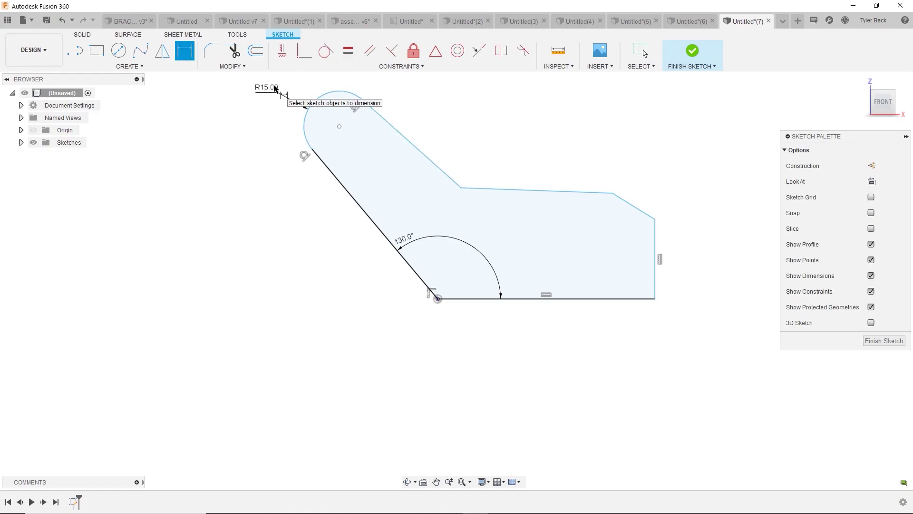
- Set the bend angle between the upper diagonal and long top edge to 145°
click(452, 179)
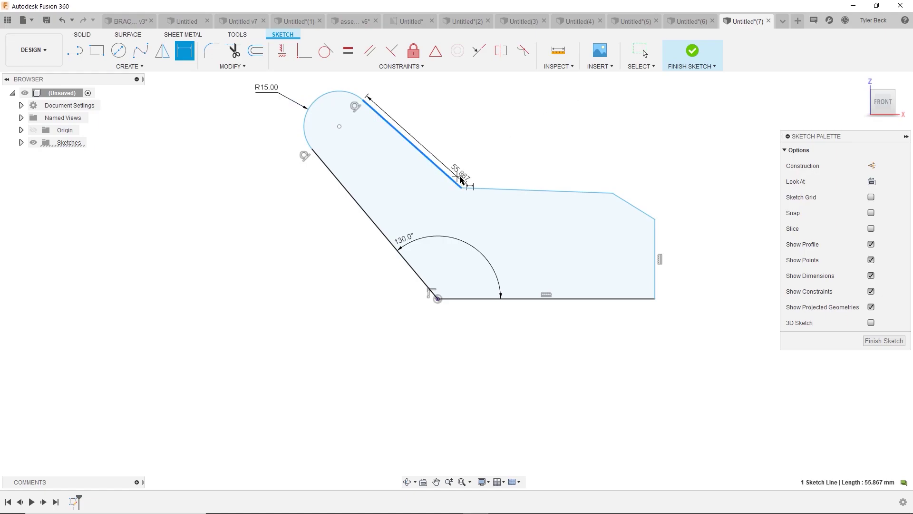
click(478, 189)
click(470, 158)
text(14)
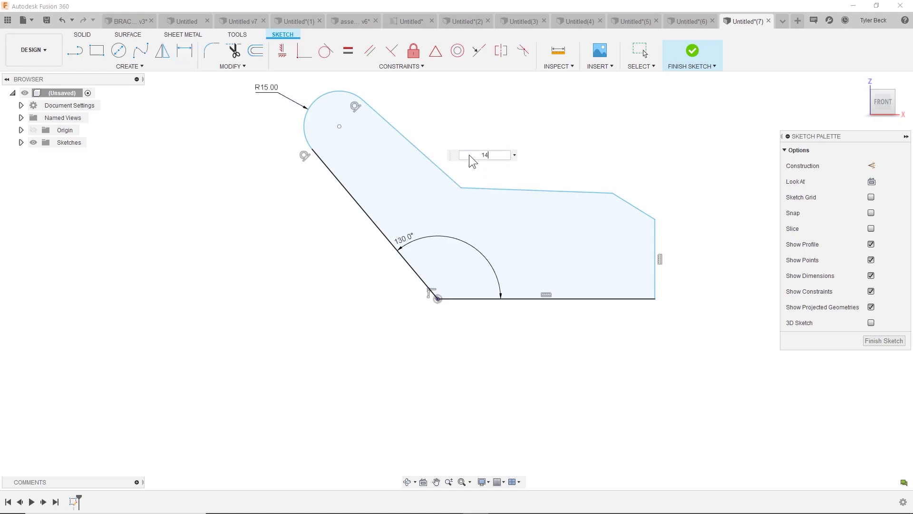
text(5)
key(Return)
key(Escape)
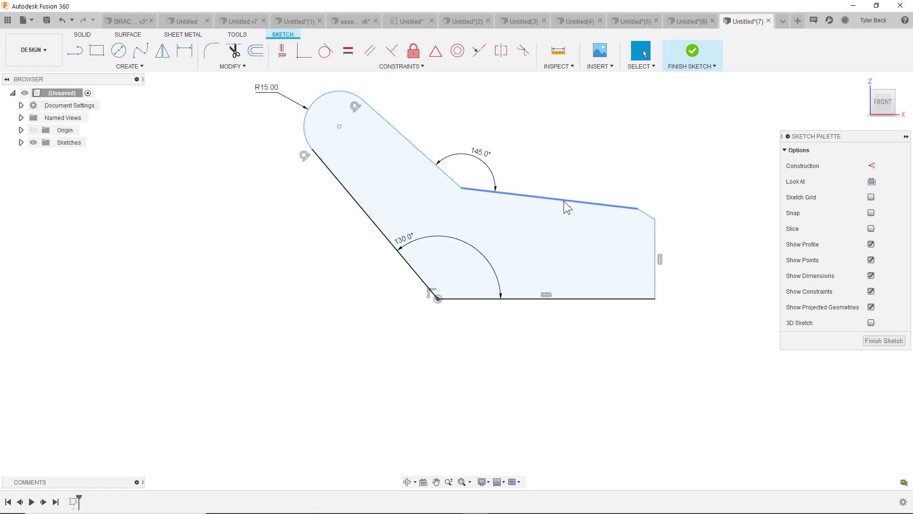
- Constrain the upper sketch line to be horizontal
click(565, 200)
click(282, 51)
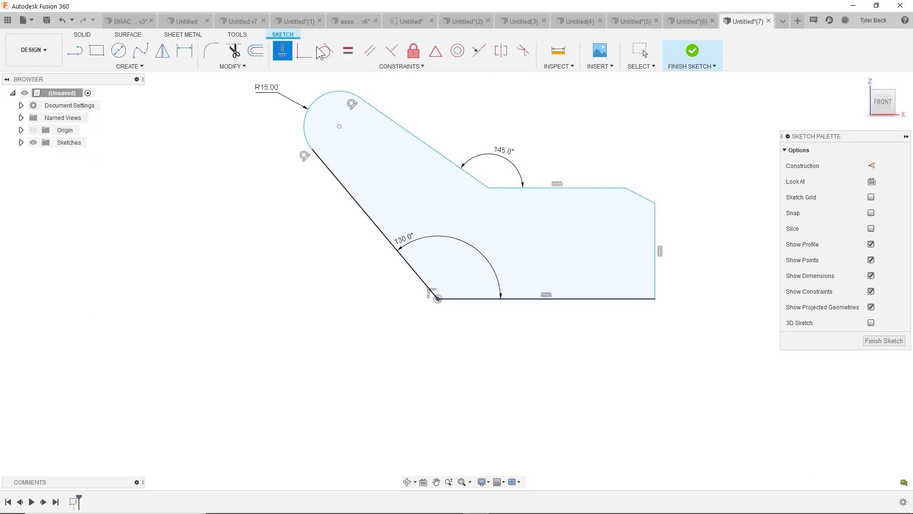
key(Escape)
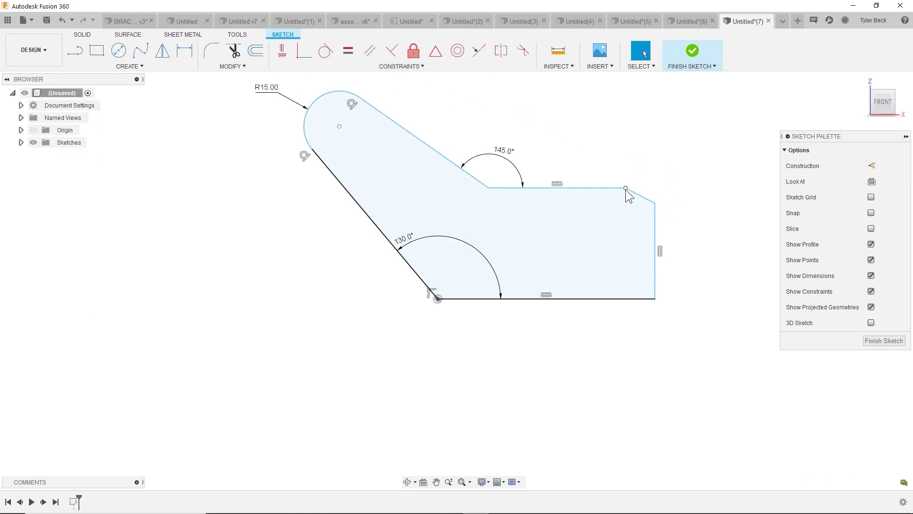
- Dimension the corner chamfer's horizontal width to 15 mm
key(d)
click(626, 188)
click(655, 203)
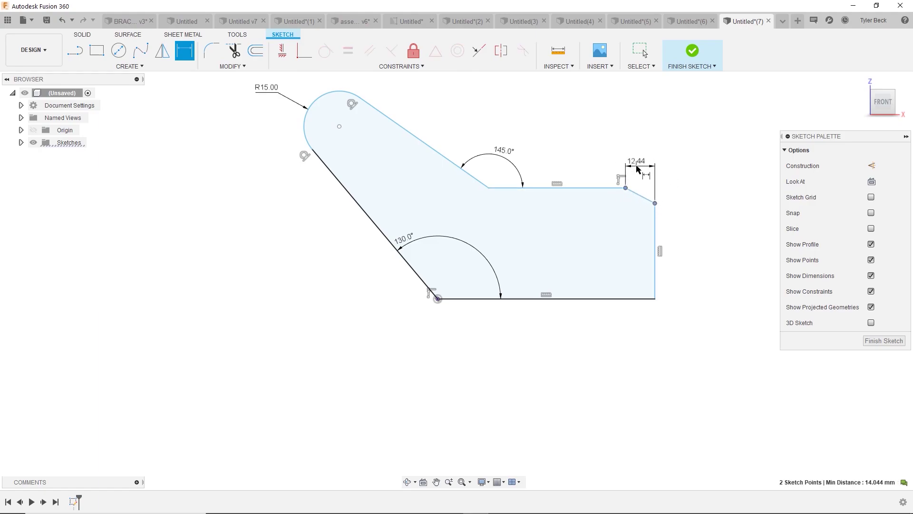
click(638, 168)
key(Return)
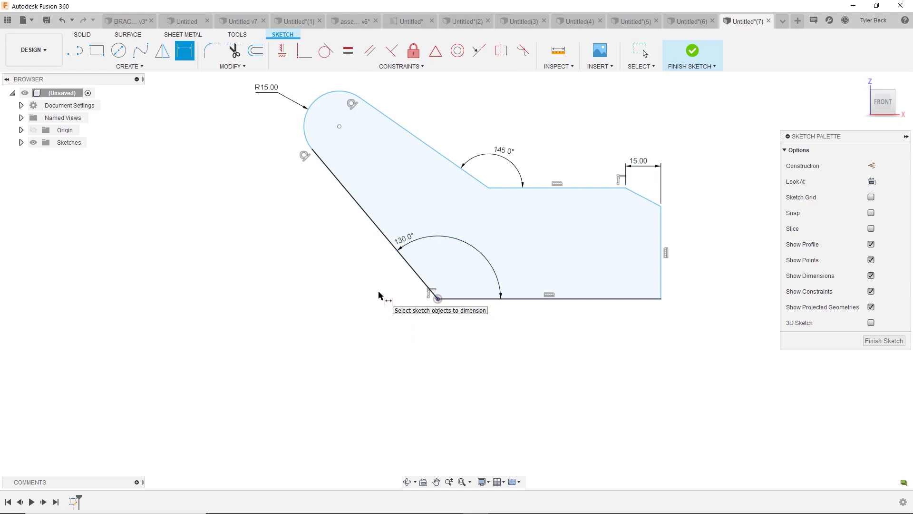
key(Escape)
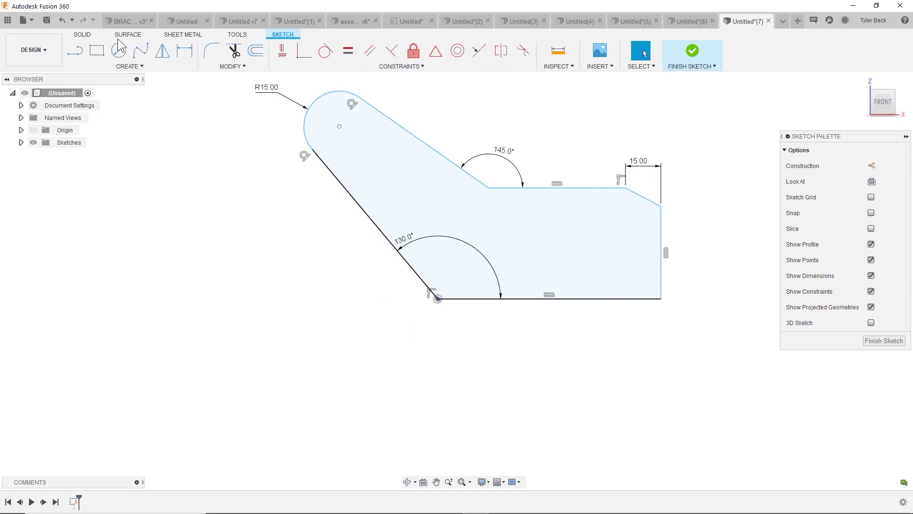
- Draw two rectangles across the base to divide it into sections
key(r)
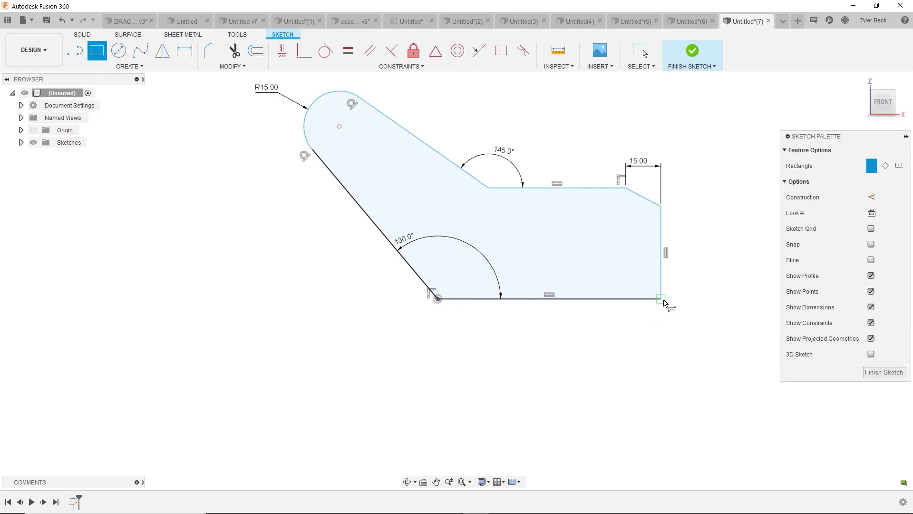
click(663, 300)
click(405, 258)
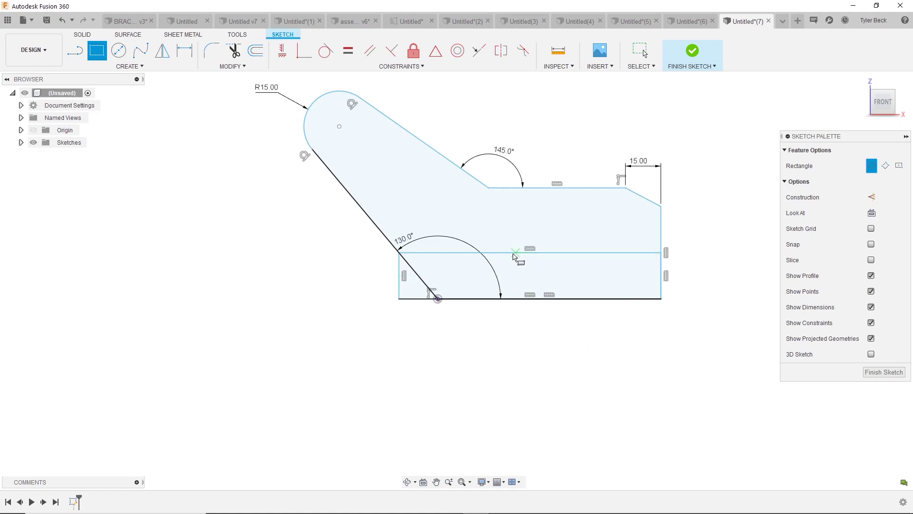
click(512, 253)
click(587, 300)
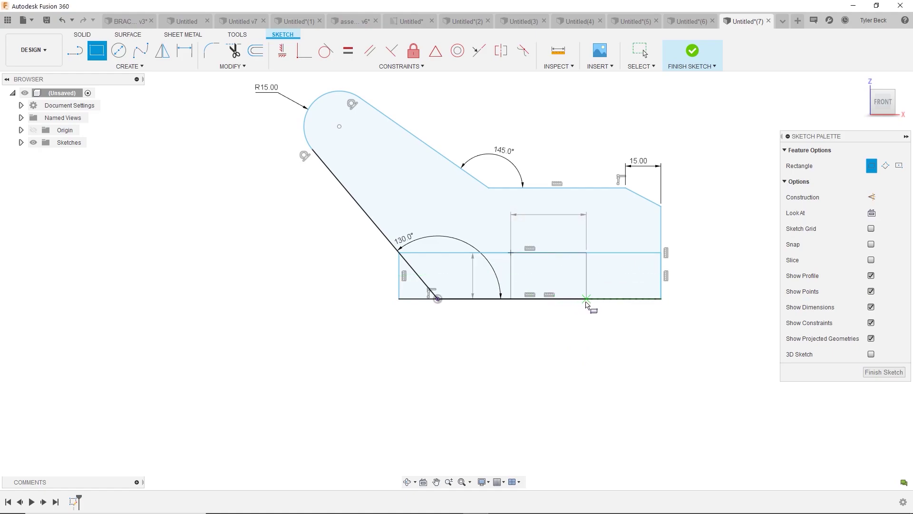
scroll(568, 318, up, 2)
key(Escape)
scroll(571, 326, down, 1)
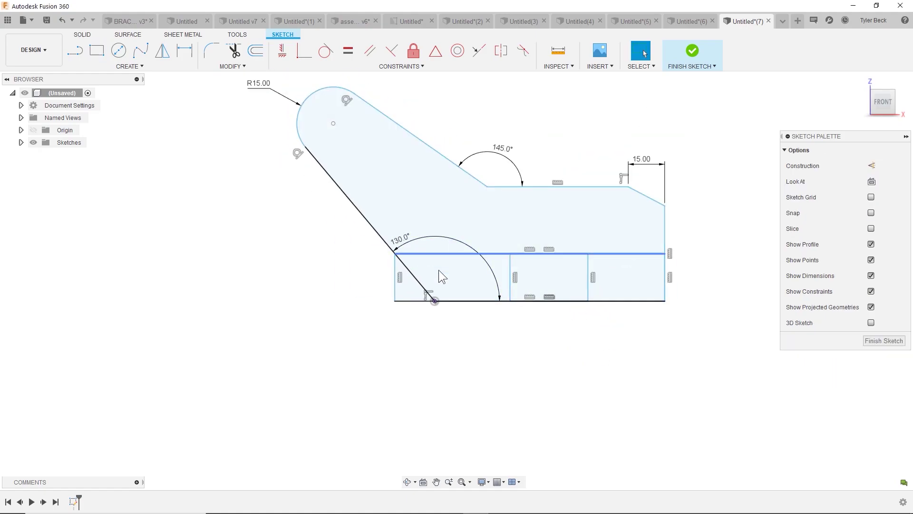
- Dimension the left base section to 45 mm wide
key(d)
click(396, 270)
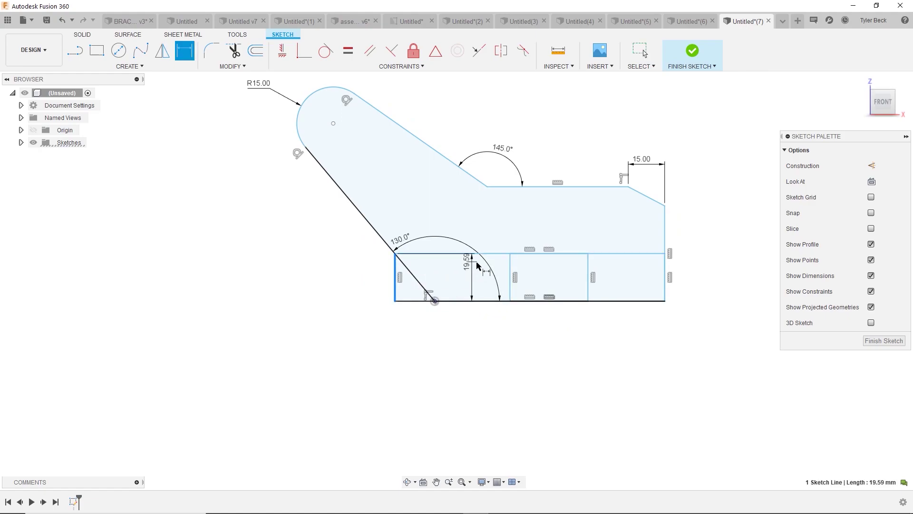
click(511, 274)
click(471, 222)
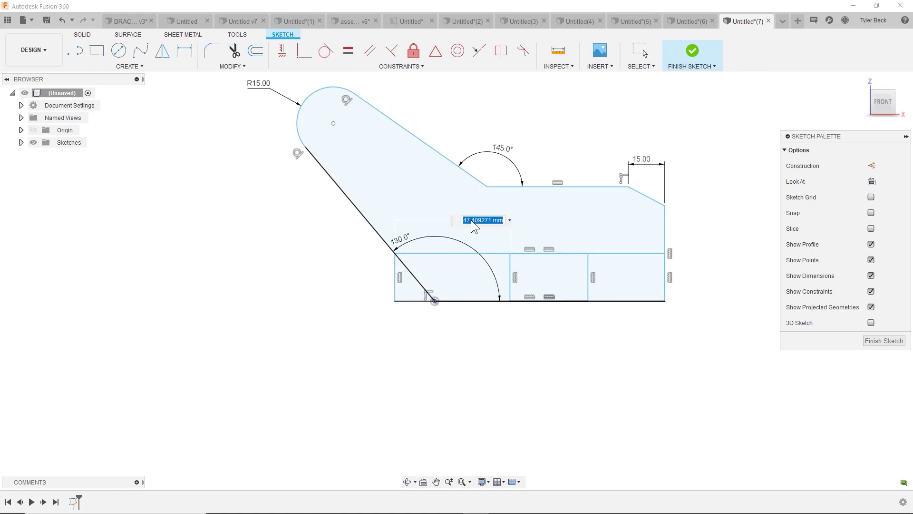
key(Return)
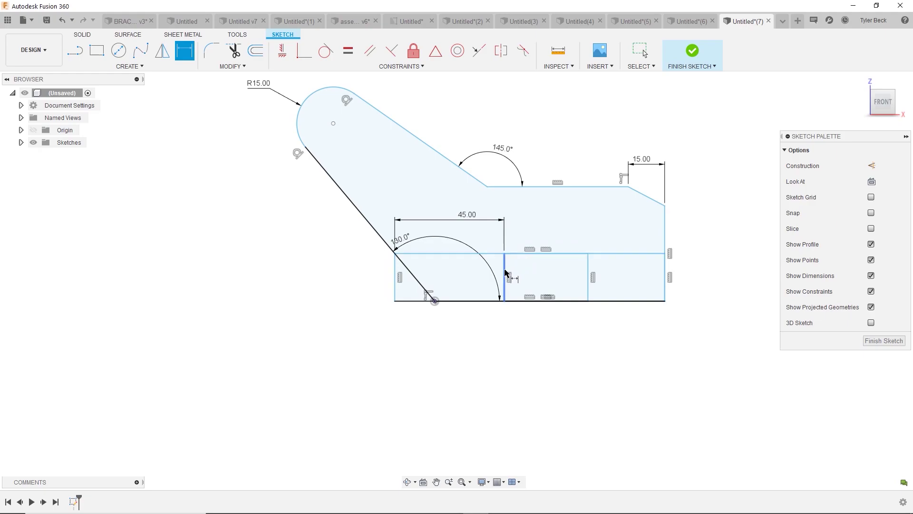
- Add a 35 mm middle-section dimension, then cancel and undo it
click(587, 271)
click(505, 276)
click(549, 224)
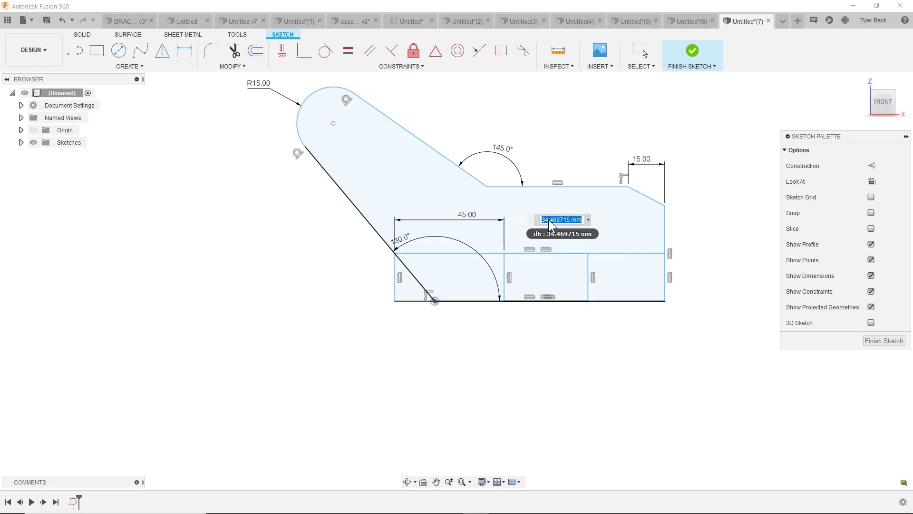
text(35)
key(Return)
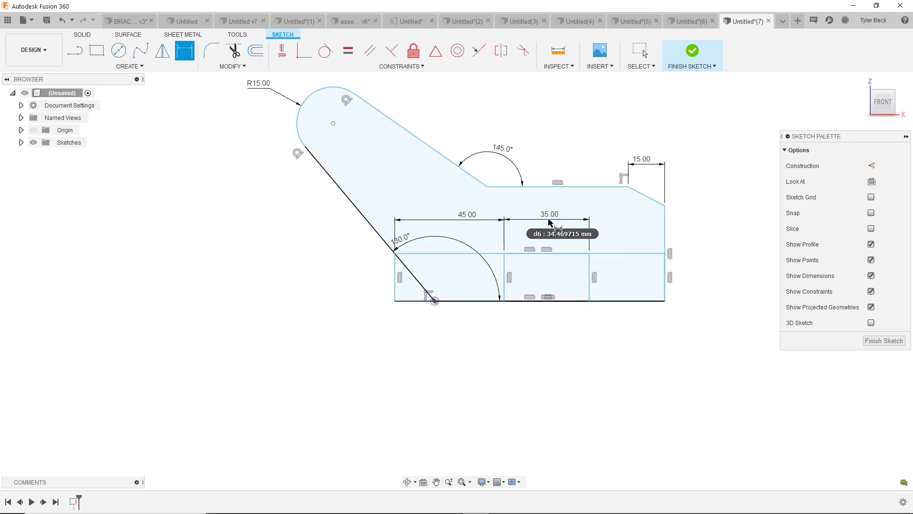
click(590, 266)
click(665, 268)
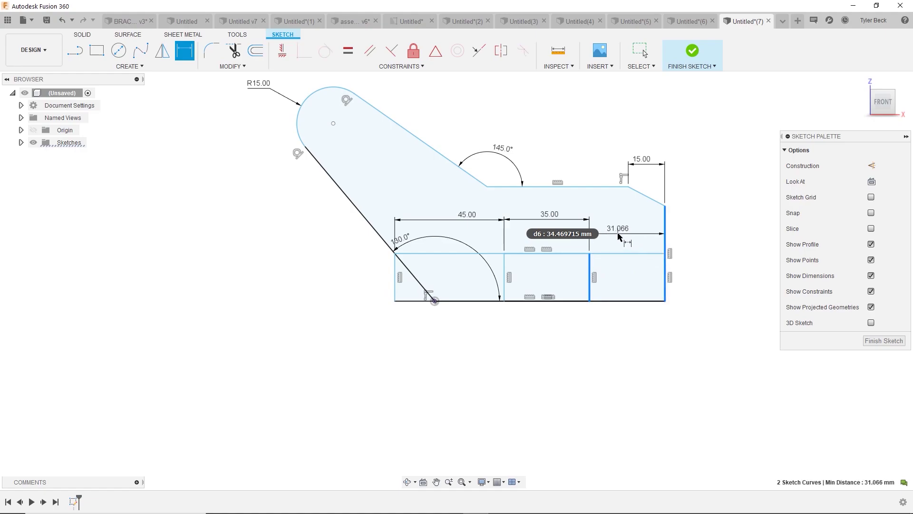
key(Escape)
key(ctrl+z)
- Dimension the right base section to 45 mm wide
key(s)
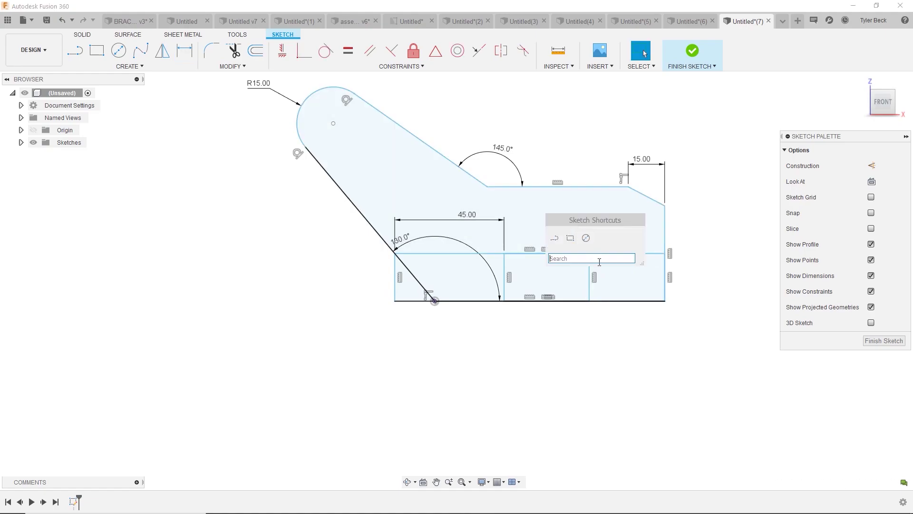
key(d)
click(591, 272)
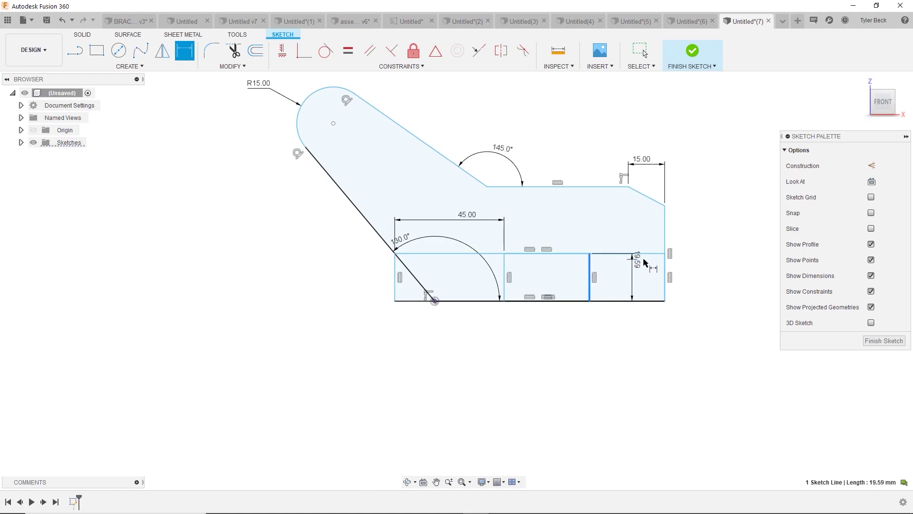
click(666, 262)
click(629, 240)
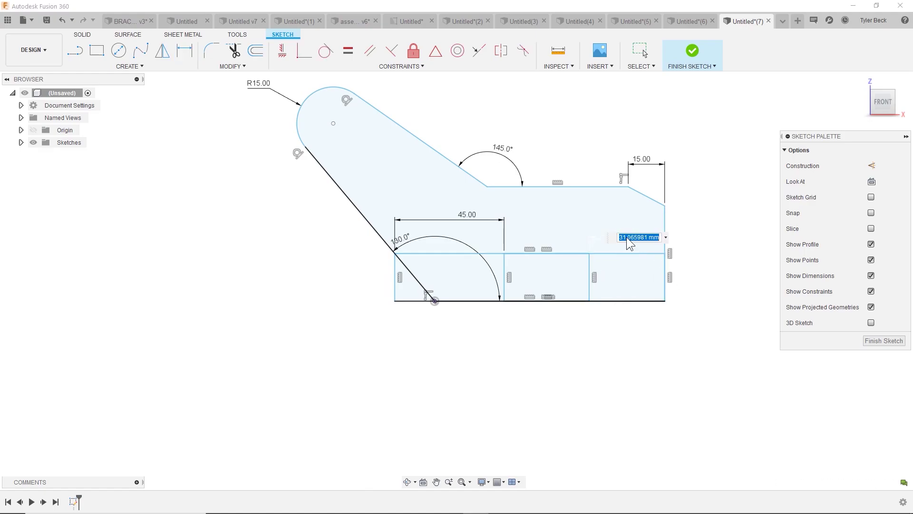
text(45)
key(Return)
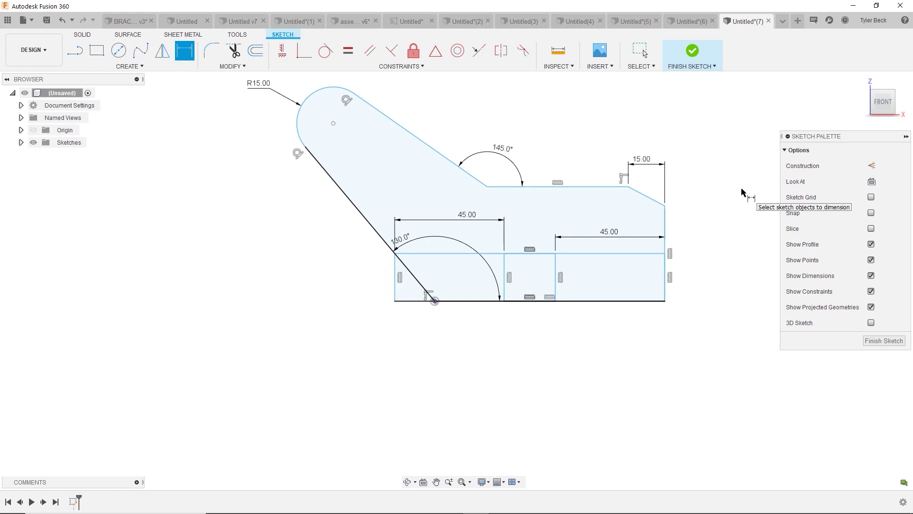
key(Escape)
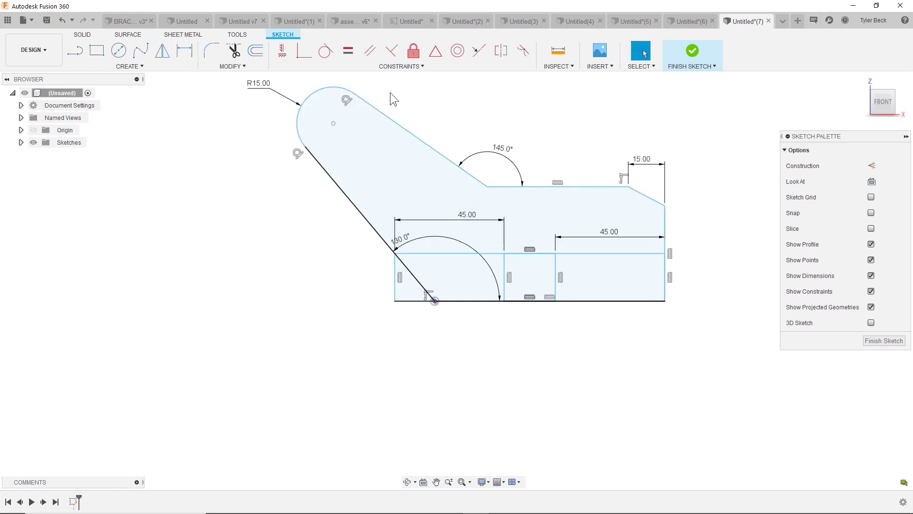
- Dimension the arc centre to the right base edge as 135 mm, then adjust the bend corner
mouse_move(352, 93)
mouse_down()
mouse_move(389, 99)
mouse_move(358, 110)
mouse_move(360, 101)
mouse_up()
key(d)
click(339, 130)
click(395, 127)
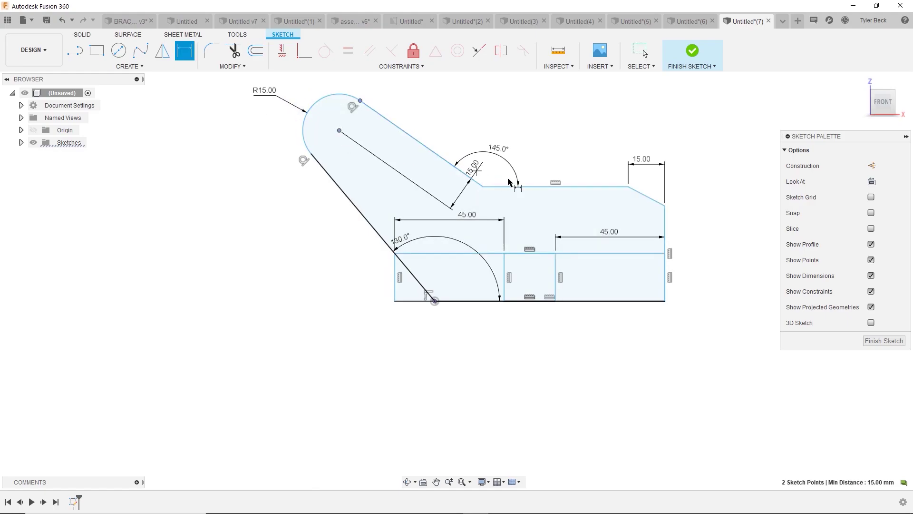
click(665, 236)
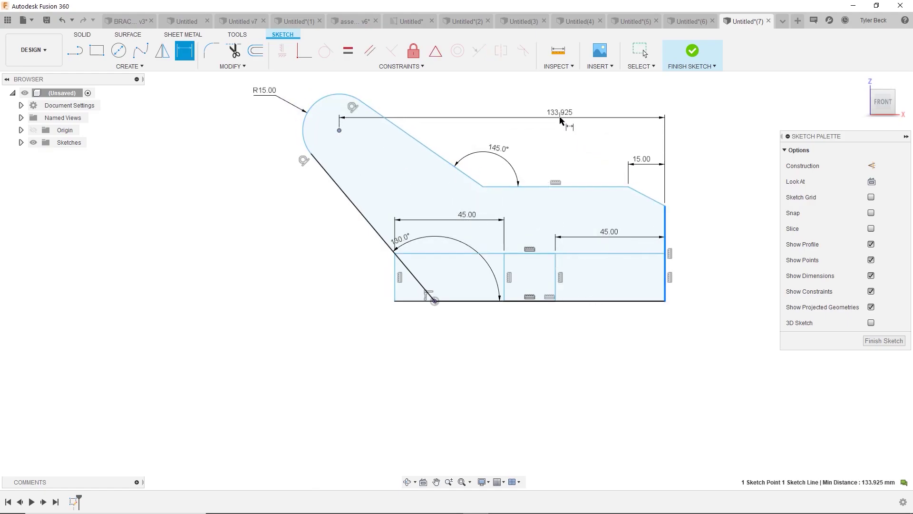
click(560, 118)
text(135)
key(Return)
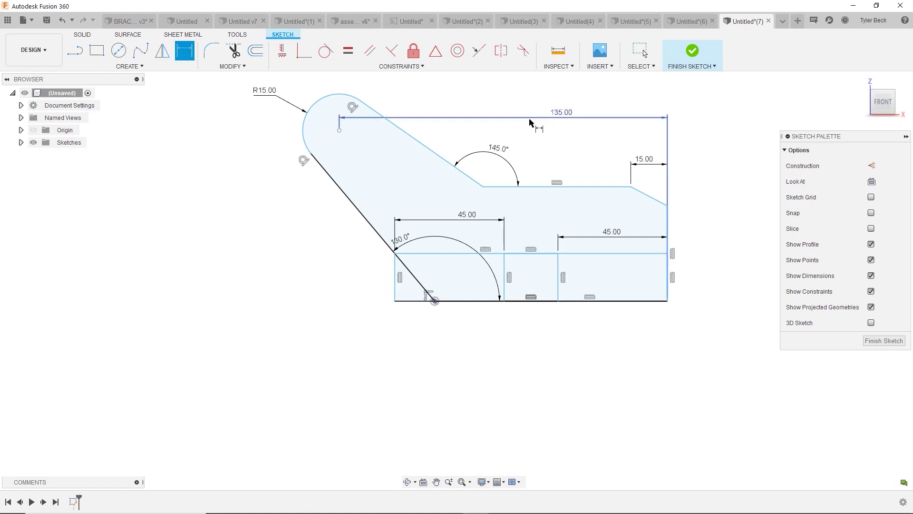
key(Escape)
mouse_move(485, 186)
mouse_down()
mouse_move(464, 183)
mouse_move(490, 180)
mouse_move(465, 187)
mouse_move(476, 187)
mouse_up()
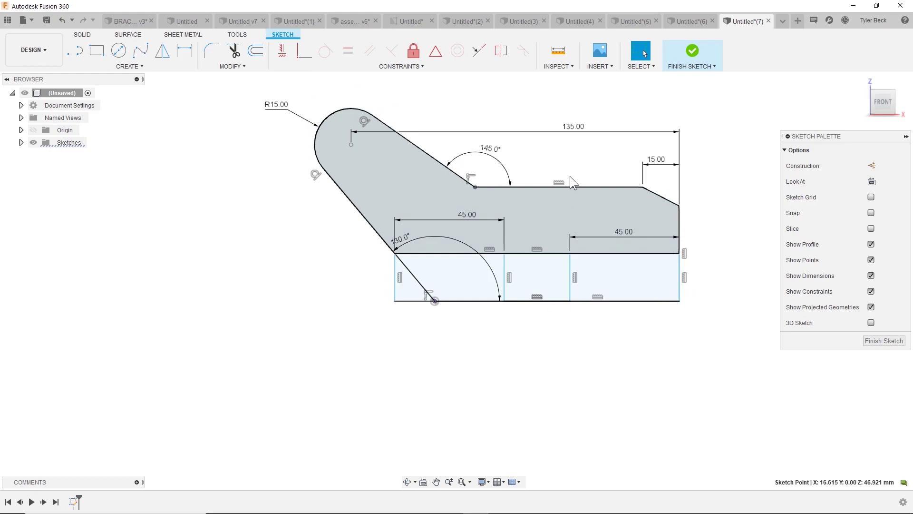
- Dimension the base's left vertical line, accepting its 19.59 mm height
click(706, 254)
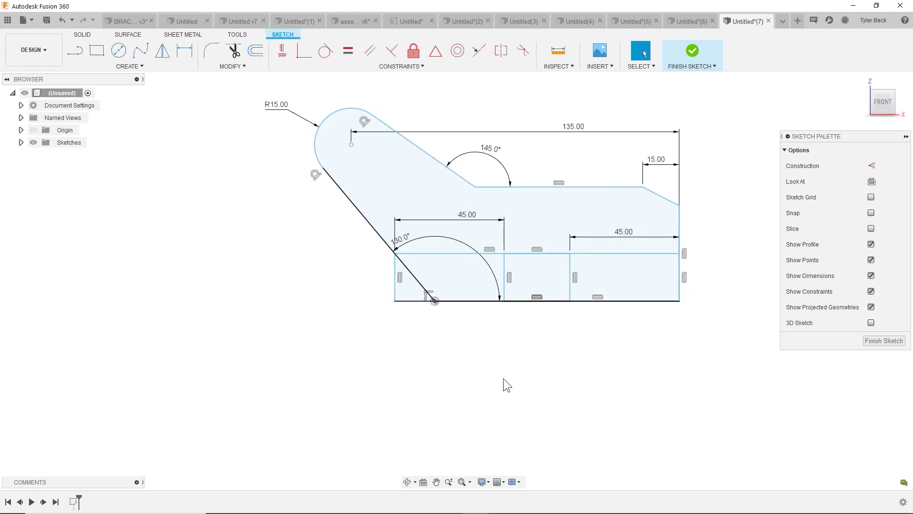
key(d)
click(395, 292)
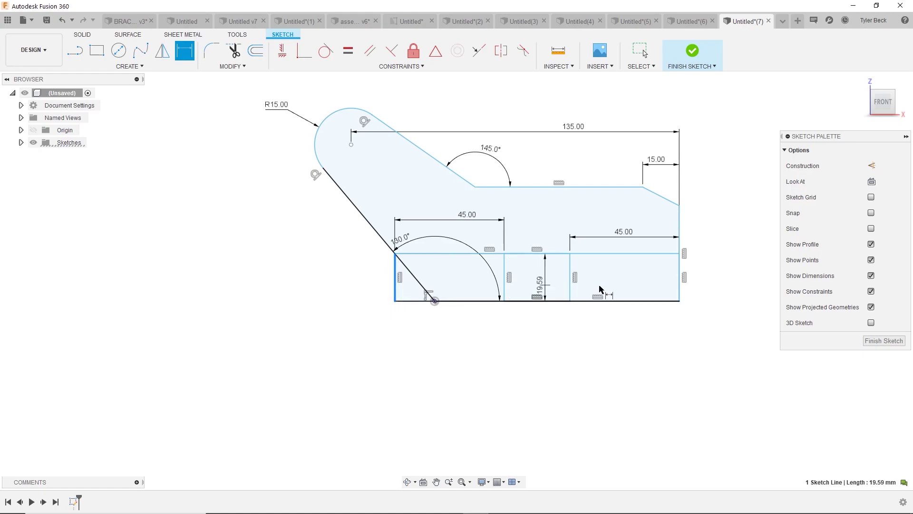
click(680, 288)
key(Return)
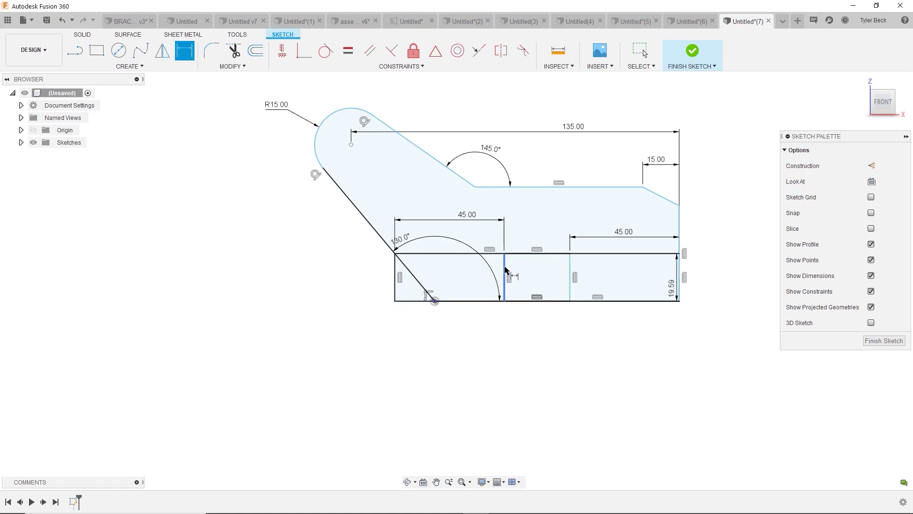
- Set the gap between the two middle vertical lines to 25 mm
click(505, 270)
click(571, 264)
click(545, 346)
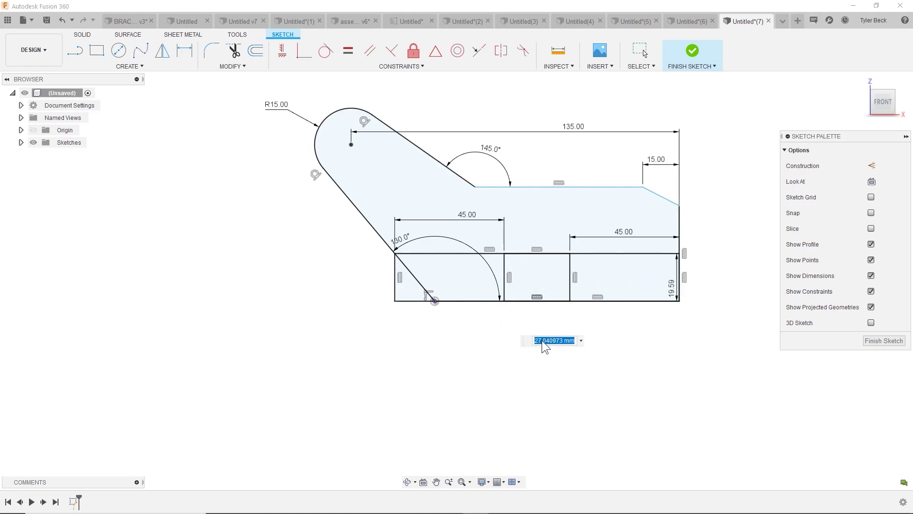
key(Return)
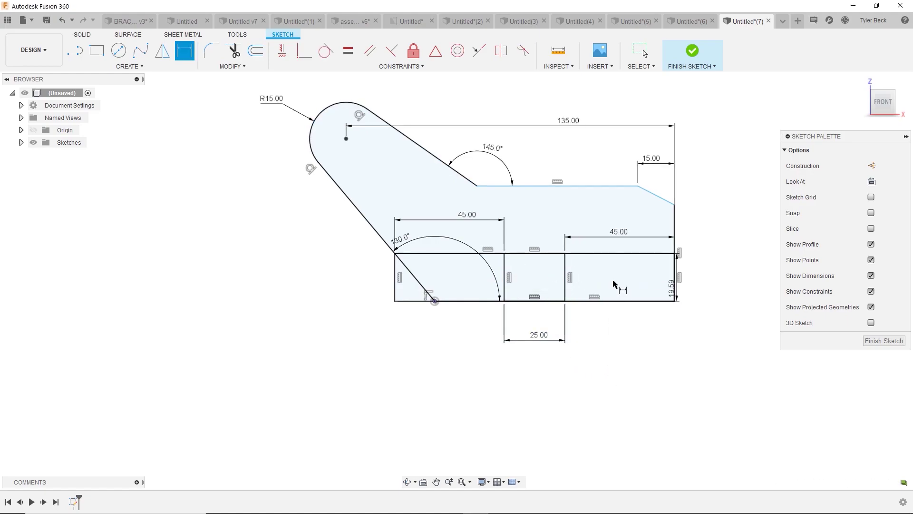
key(Escape)
- Dimension the bottom-to-top-edge height of the bracket to 45 mm
mouse_move(597, 186)
mouse_down()
mouse_move(626, 210)
mouse_move(608, 202)
mouse_up()
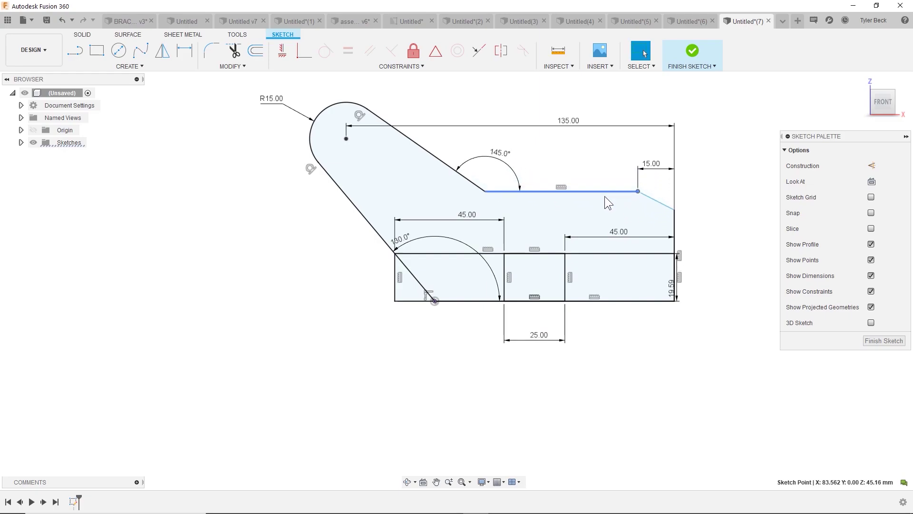
key(d)
click(592, 300)
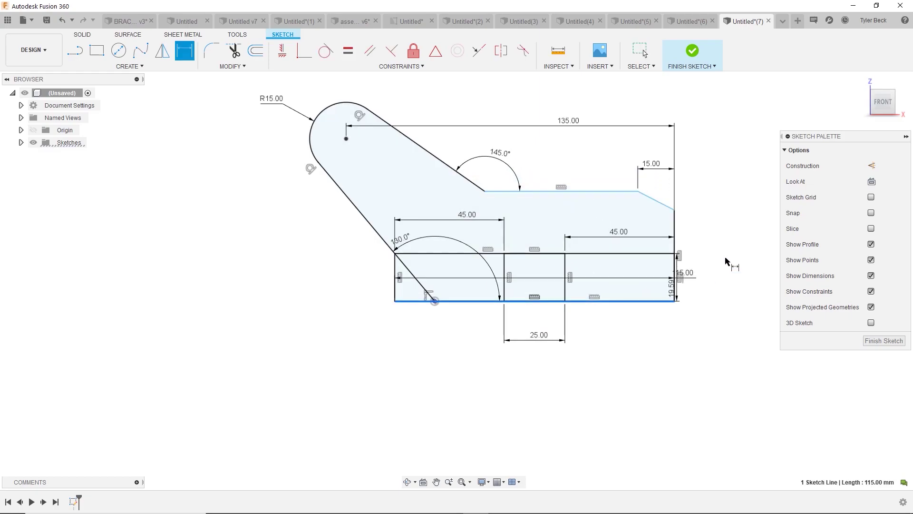
click(558, 191)
click(733, 232)
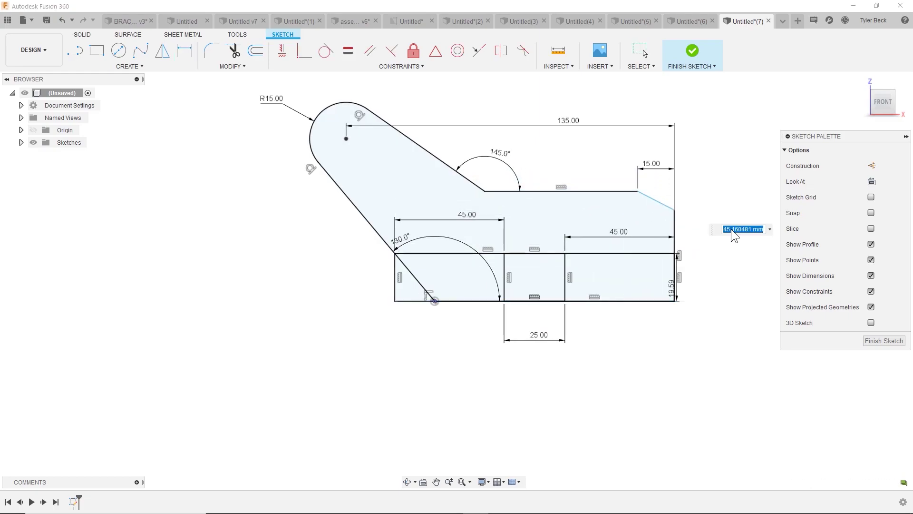
text(45)
key(Return)
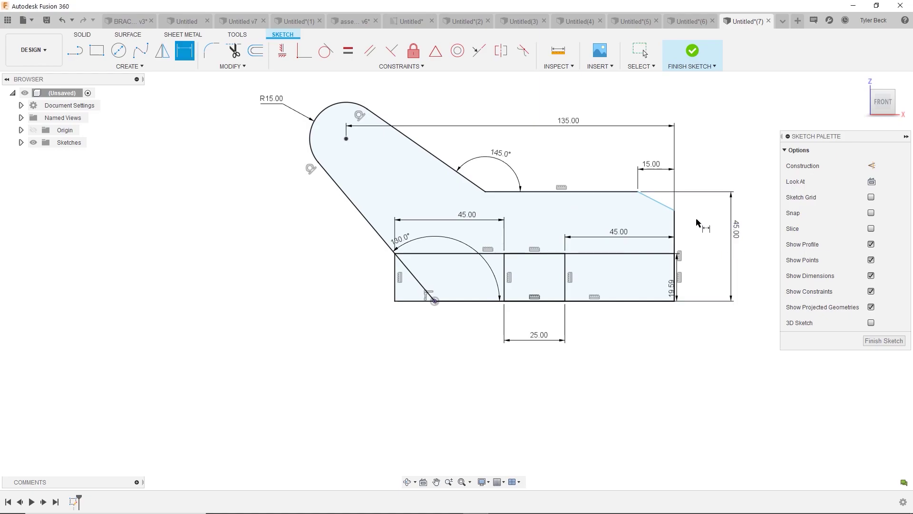
key(Escape)
- Set the chamfer line's angle to the top edge to 30°
mouse_move(672, 226)
mouse_down()
mouse_move(671, 215)
mouse_move(650, 205)
mouse_up()
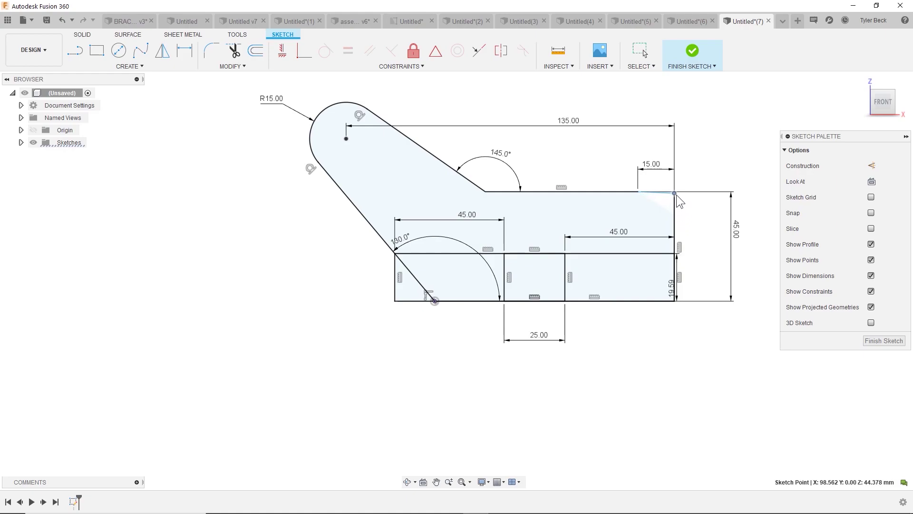
click(650, 199)
key(d)
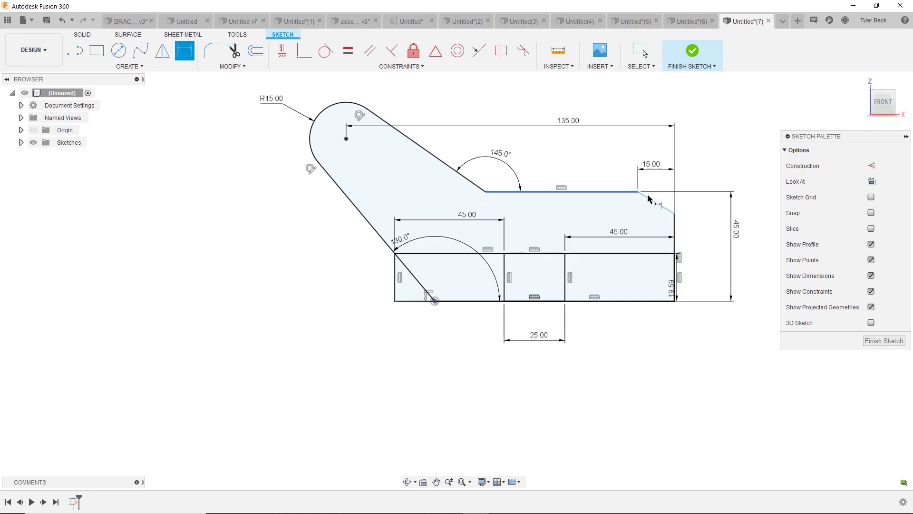
click(630, 192)
click(670, 196)
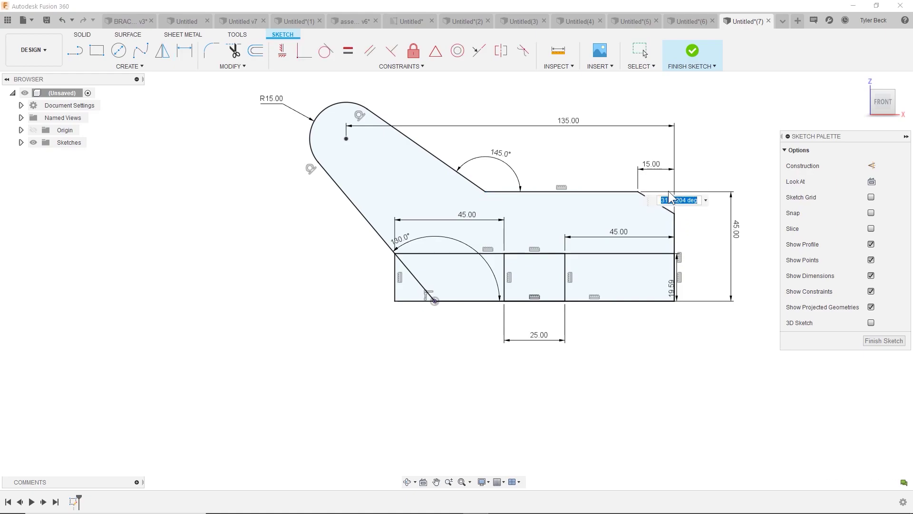
text(30)
key(Return)
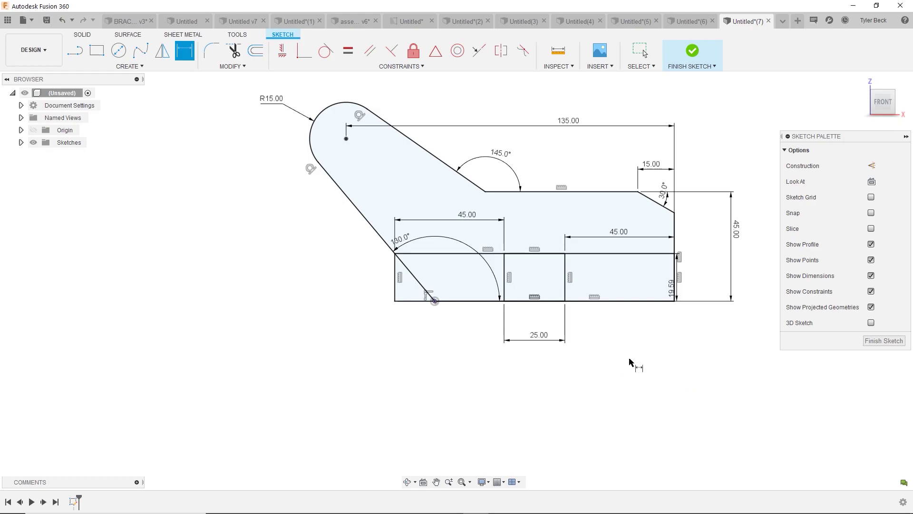
- Extrude all five bracket profiles 5 mm as a new solid body
key(e)
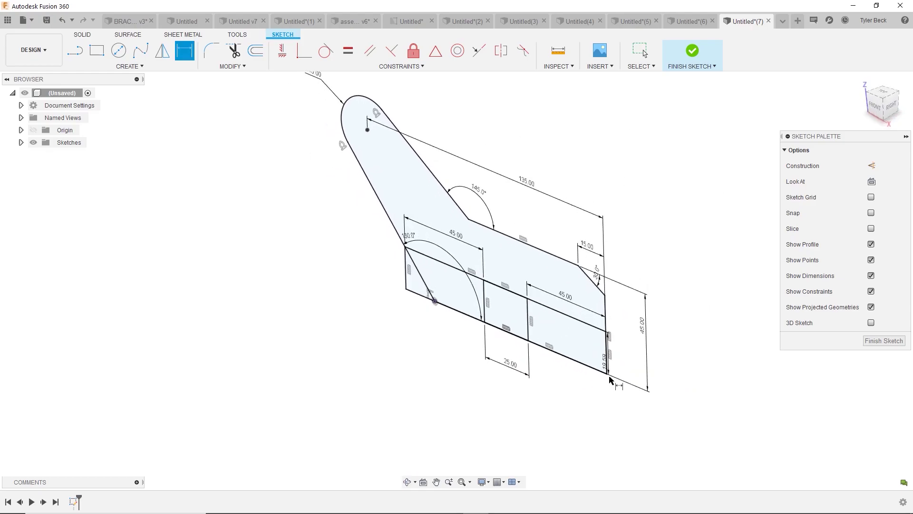
click(412, 189)
click(434, 275)
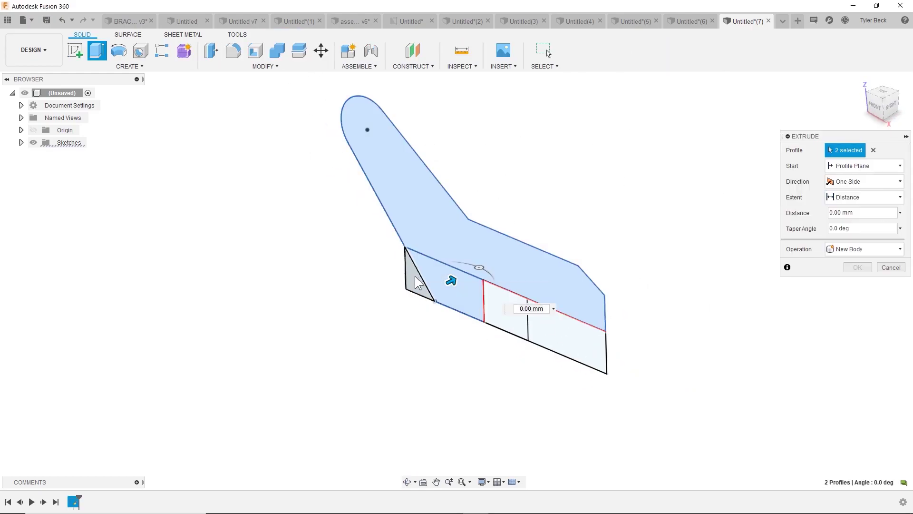
click(418, 283)
click(505, 314)
click(566, 342)
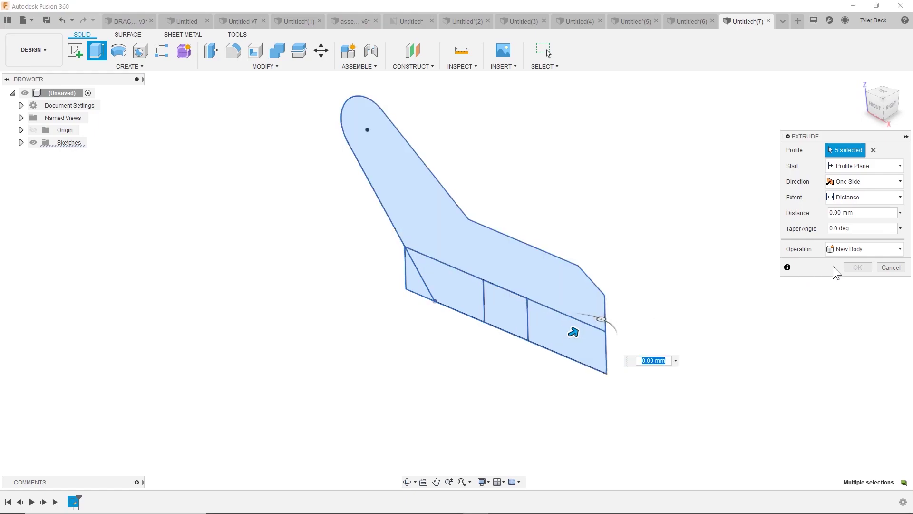
click(856, 212)
text(5)
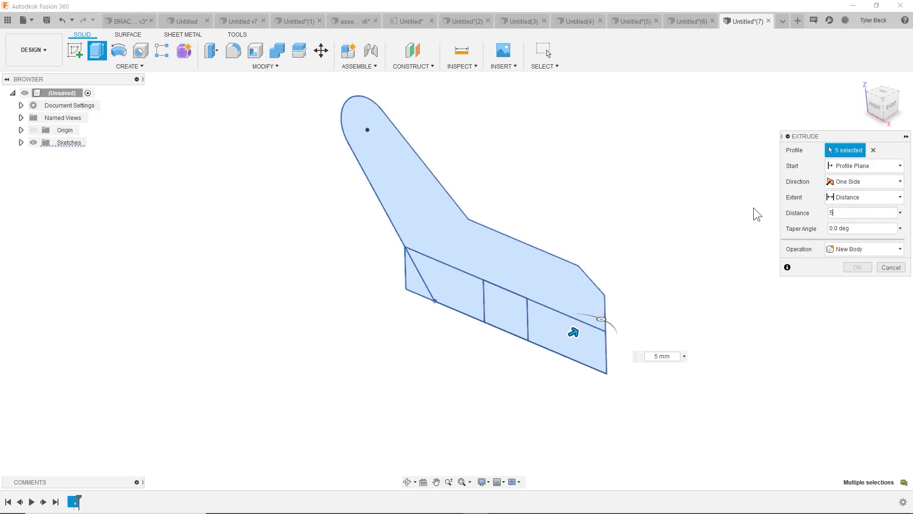
click(855, 267)
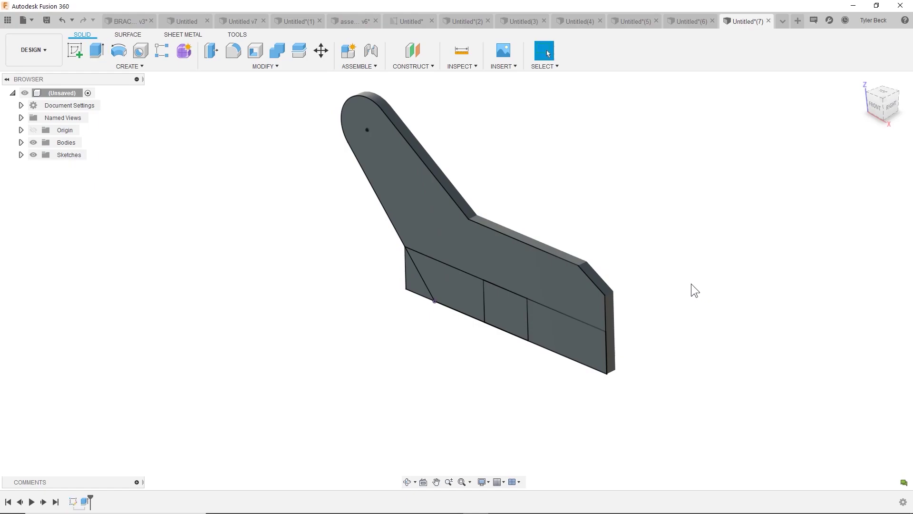
- Extrude the four lower strip profiles -20 mm, joined to the bracket body
key(e)
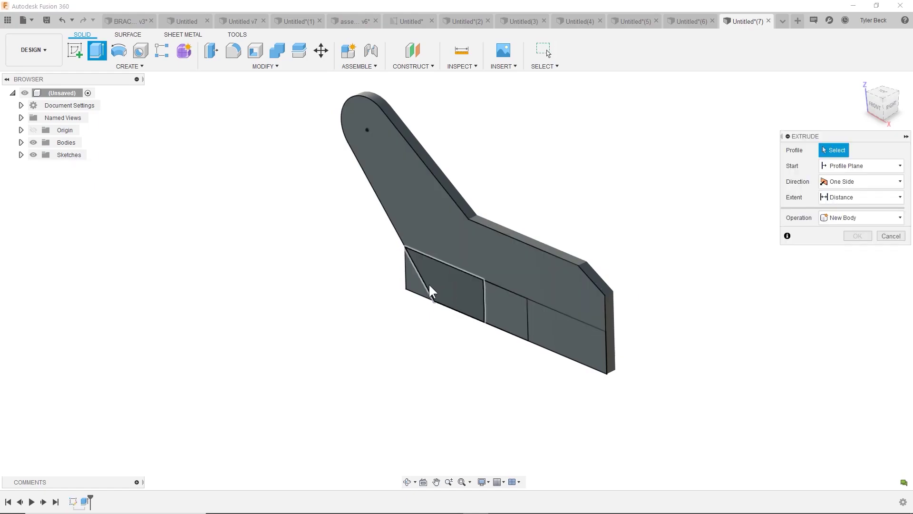
click(415, 284)
click(445, 282)
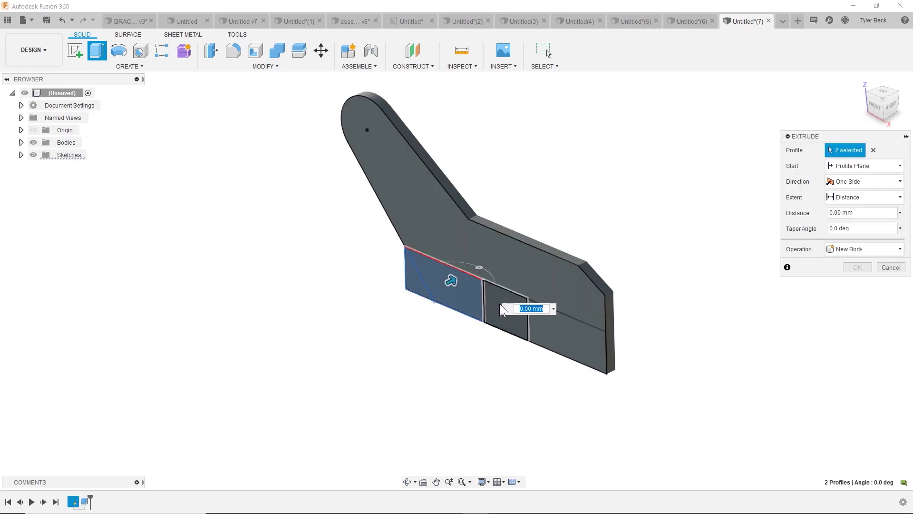
click(502, 305)
click(553, 319)
drag(571, 325, 501, 370)
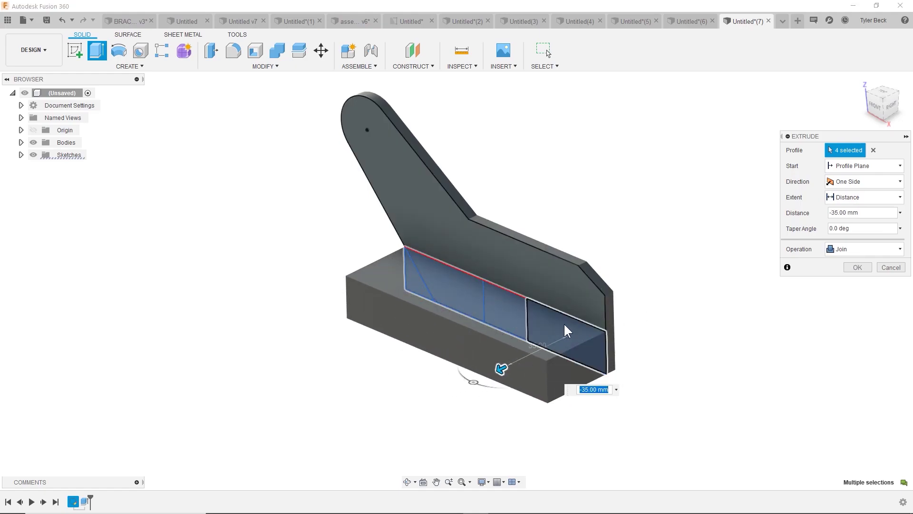
click(852, 213)
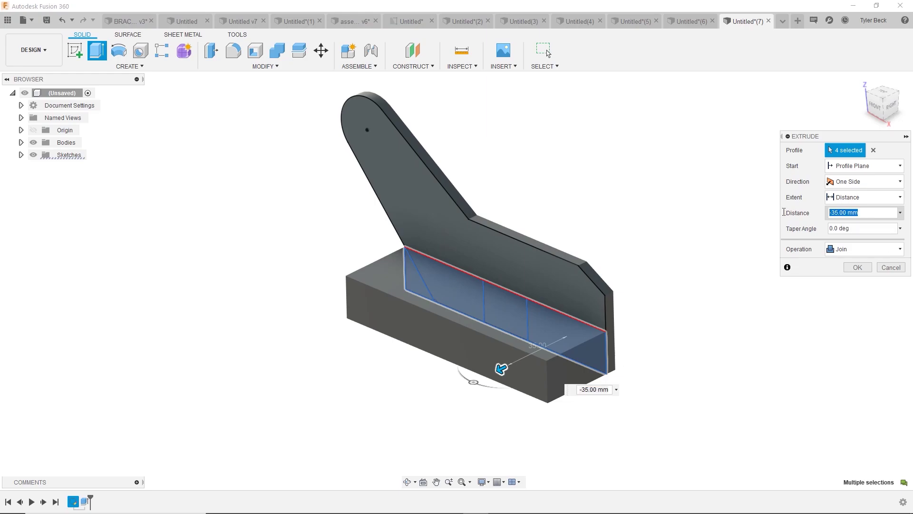
text(-20)
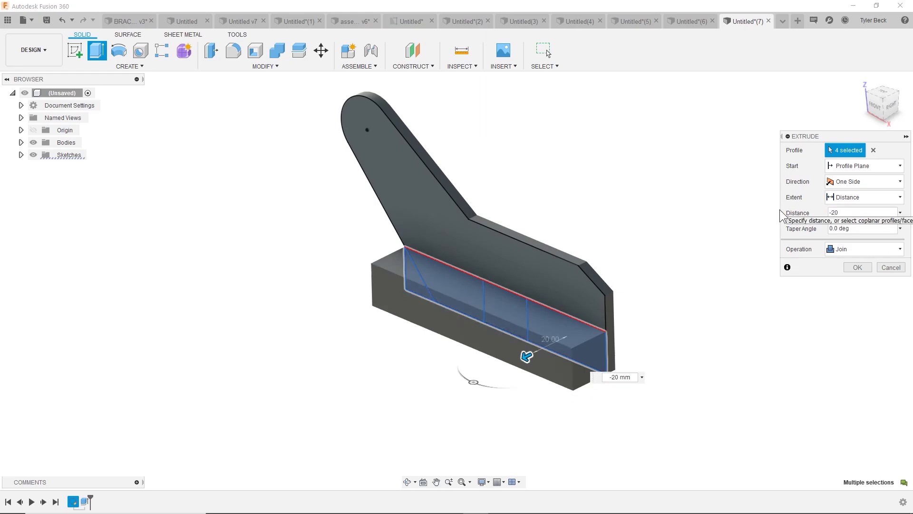
key(Return)
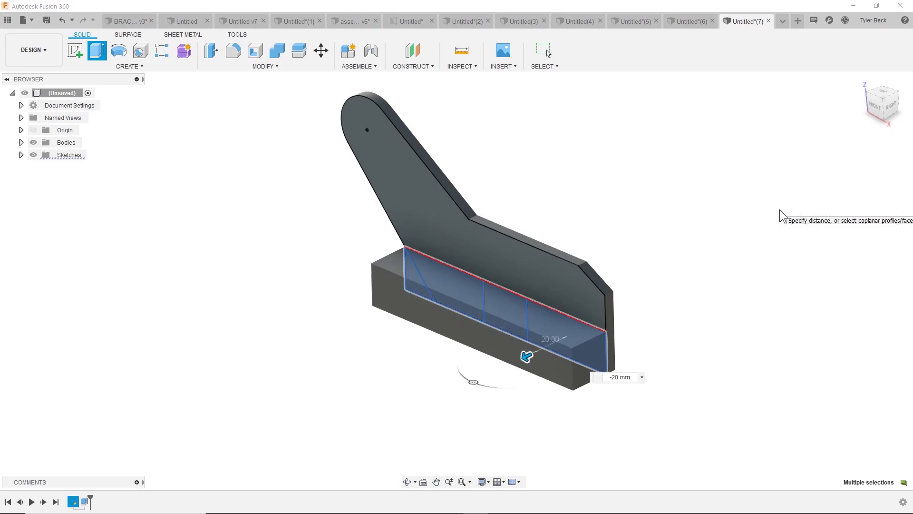
- Edit Sketch1 and change the 19.59 mm base height dimension to 10 mm
right_click(73, 502)
click(114, 401)
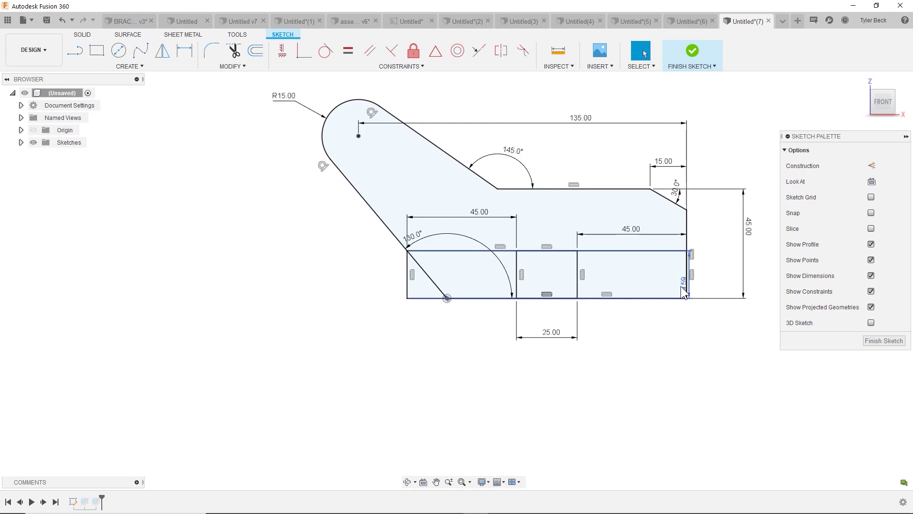
drag(685, 286, 710, 288)
double_click(710, 288)
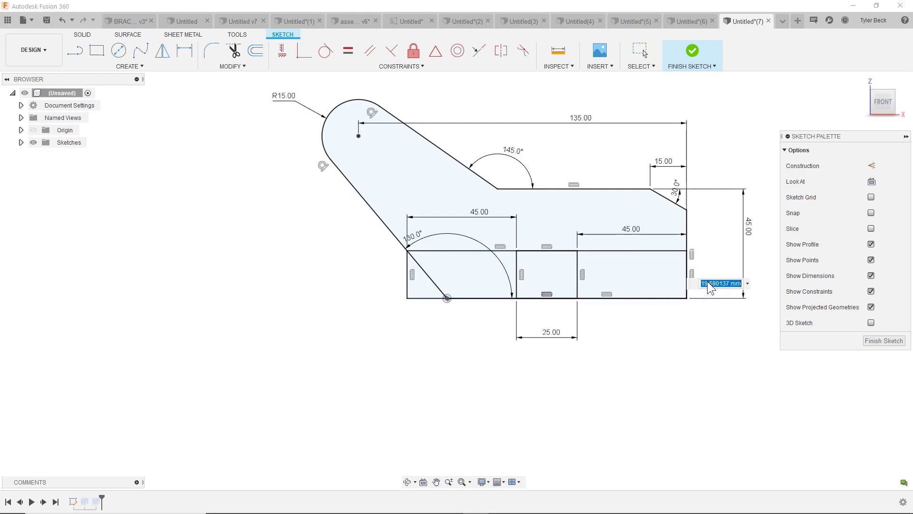
text(10)
key(Return)
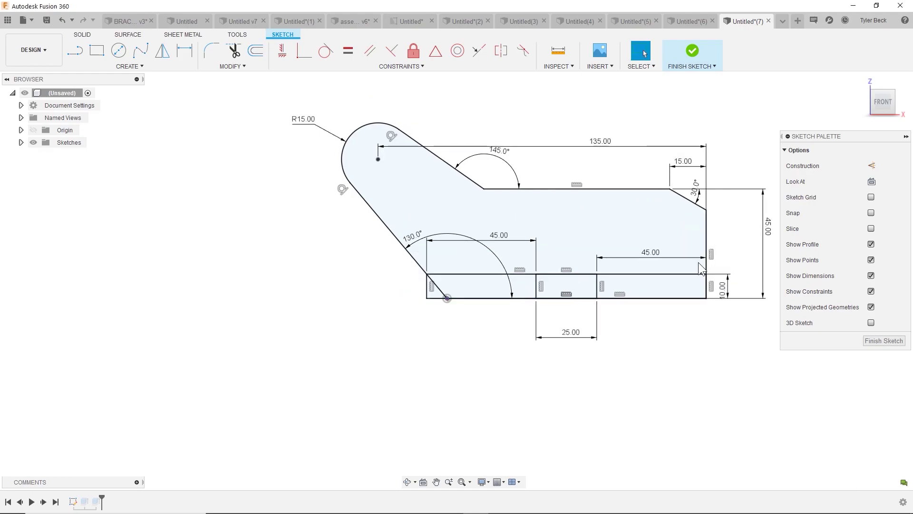
click(692, 50)
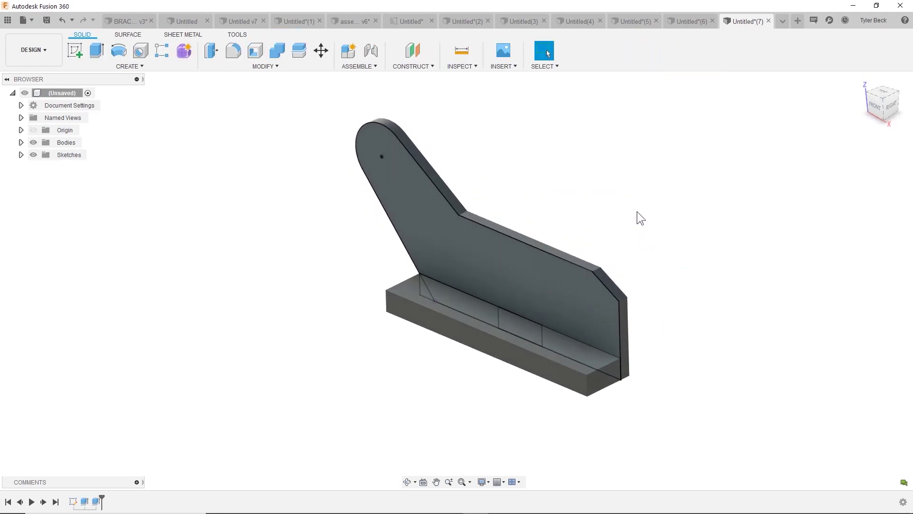
- Extrude the three base profiles -40 mm, joined to the bracket body
scroll(414, 333, up, 2)
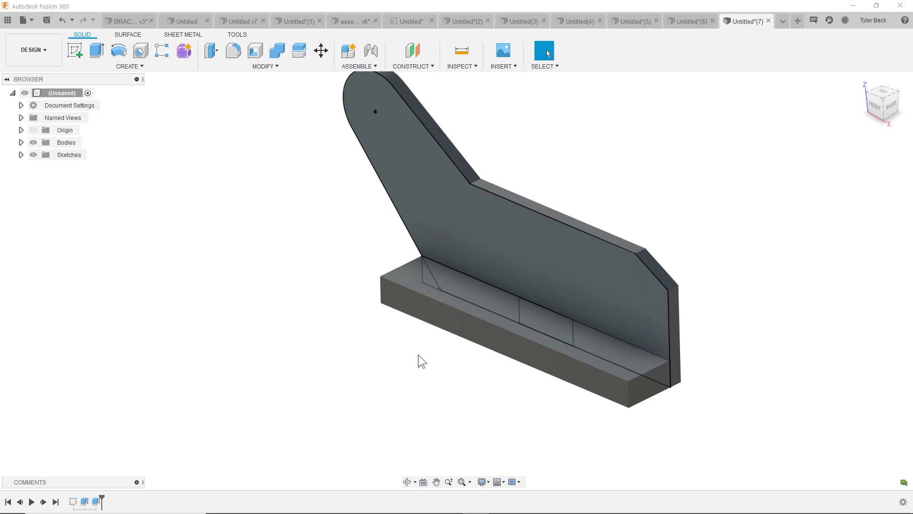
key(e)
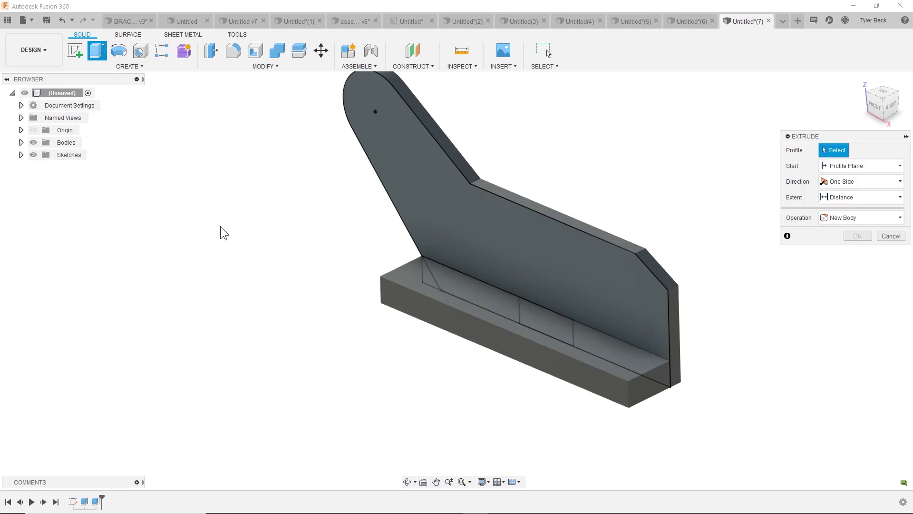
mouse_move(623, 340)
shift+middle_down()
mouse_move(595, 344)
mouse_move(637, 330)
mouse_move(634, 342)
shift+middle_up()
click(33, 142)
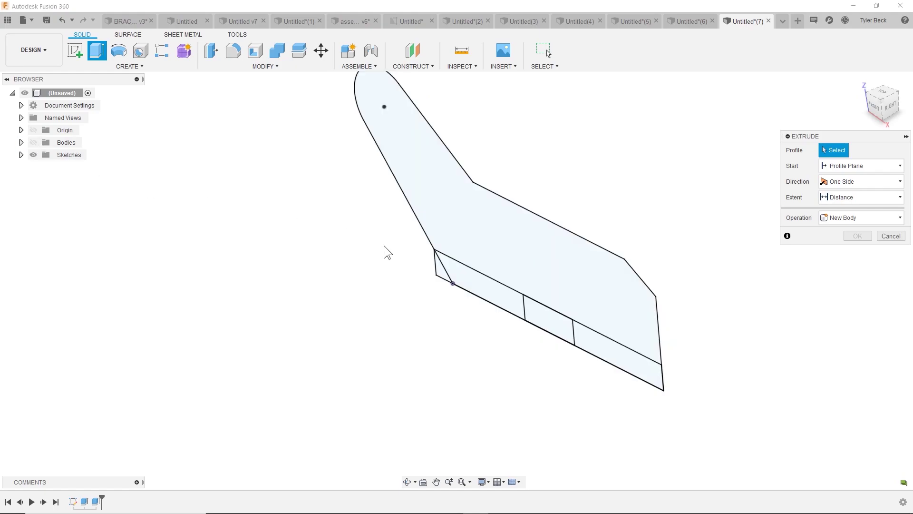
click(445, 272)
click(463, 278)
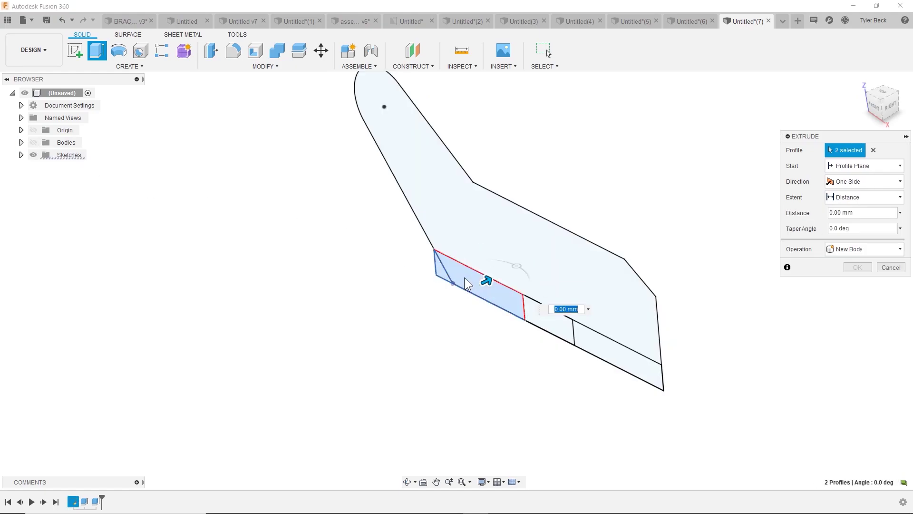
click(597, 340)
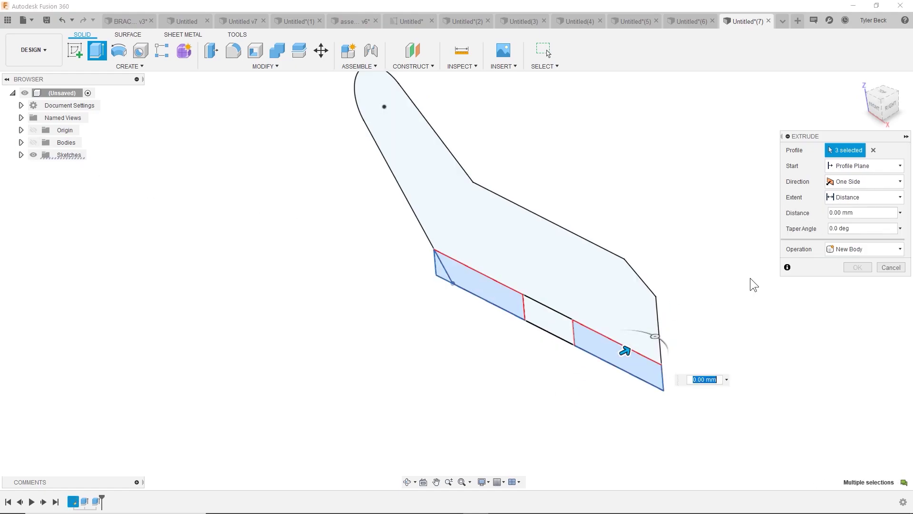
click(33, 142)
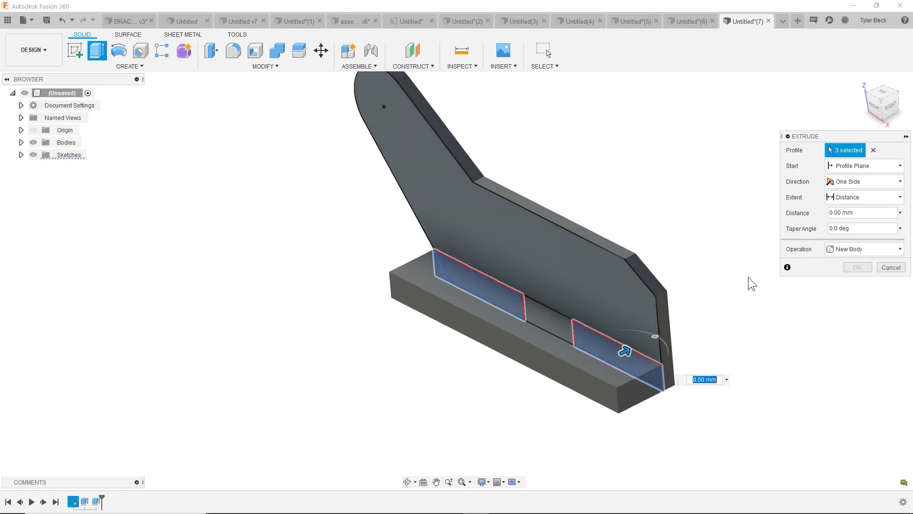
click(866, 250)
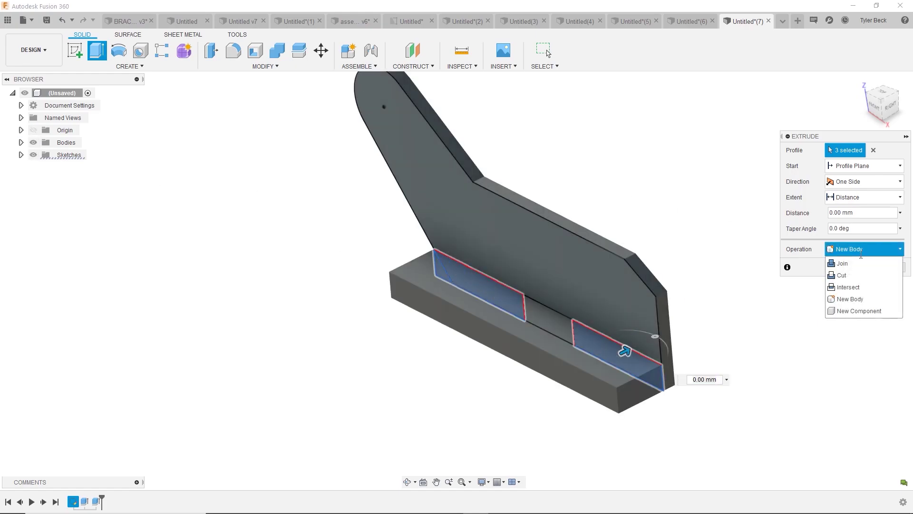
click(856, 263)
drag(624, 350, 543, 411)
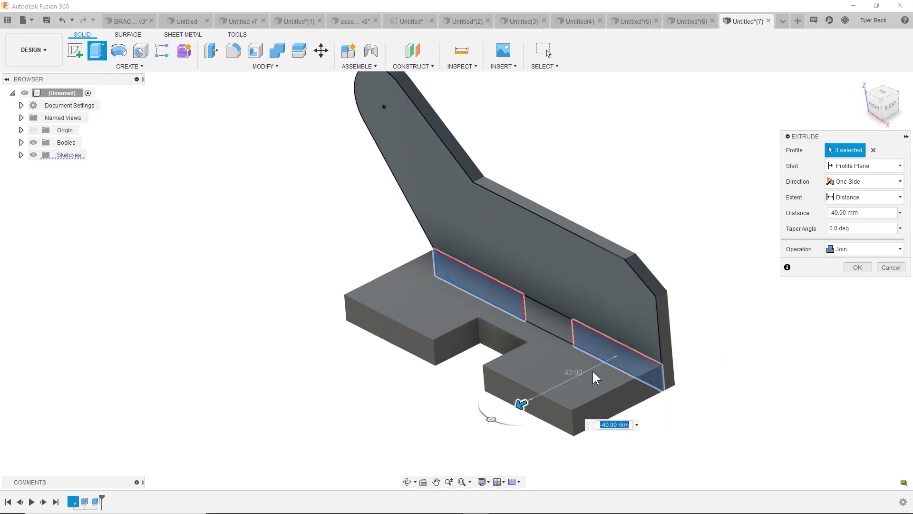
- Commit the -40 mm base extrusion and hide the sketch lines
click(854, 268)
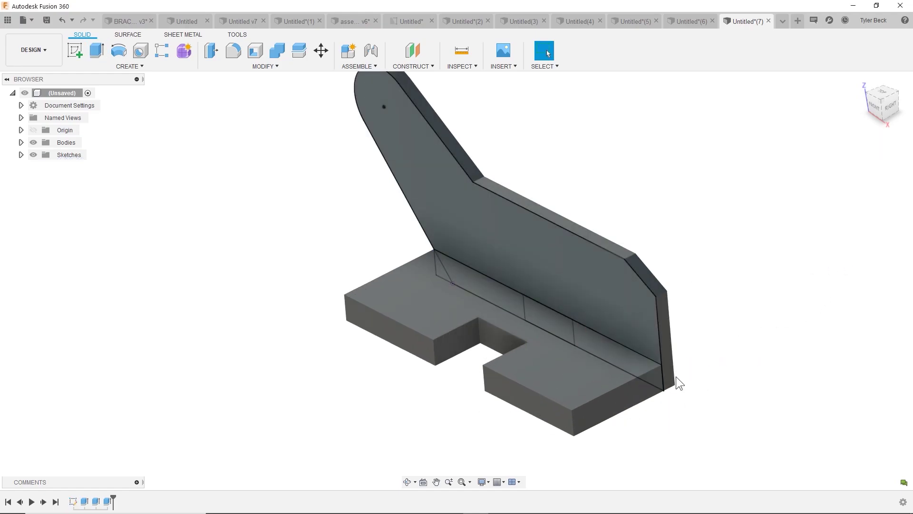
shift+middle_drag(679, 381, 676, 433)
click(33, 155)
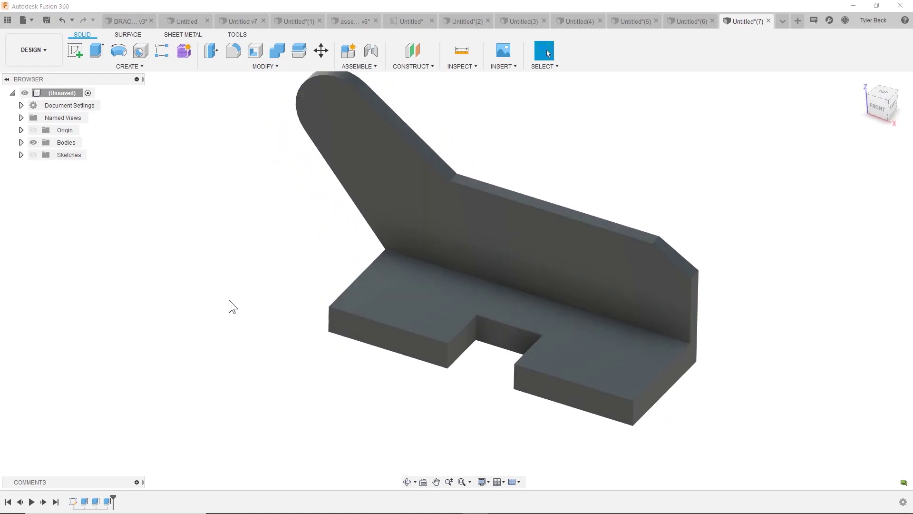
mouse_move(230, 300)
shift+middle_down()
mouse_move(212, 290)
mouse_move(227, 304)
shift+middle_up()
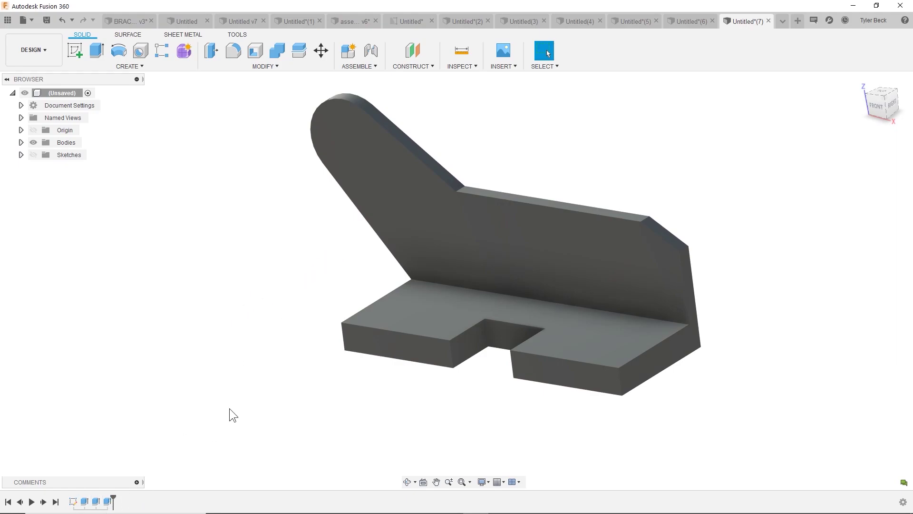
shift+middle_drag(387, 384, 366, 347)
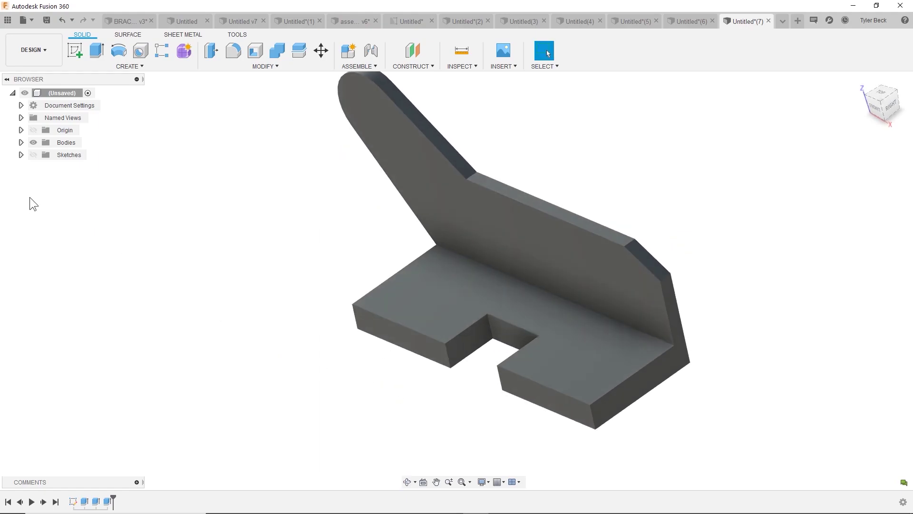
- Check Body1 in the browser and orbit to view the bracket from the front
click(21, 142)
click(43, 157)
key(Escape)
click(21, 142)
shift+middle_drag(319, 257, 336, 250)
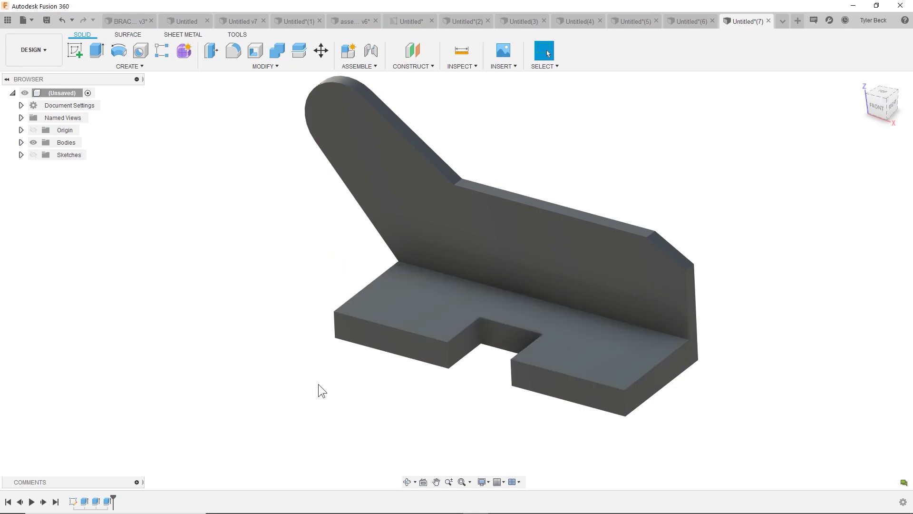
- In Sketch1, draw a 15 mm diameter circle at the arm's arc centre
right_click(72, 502)
click(100, 399)
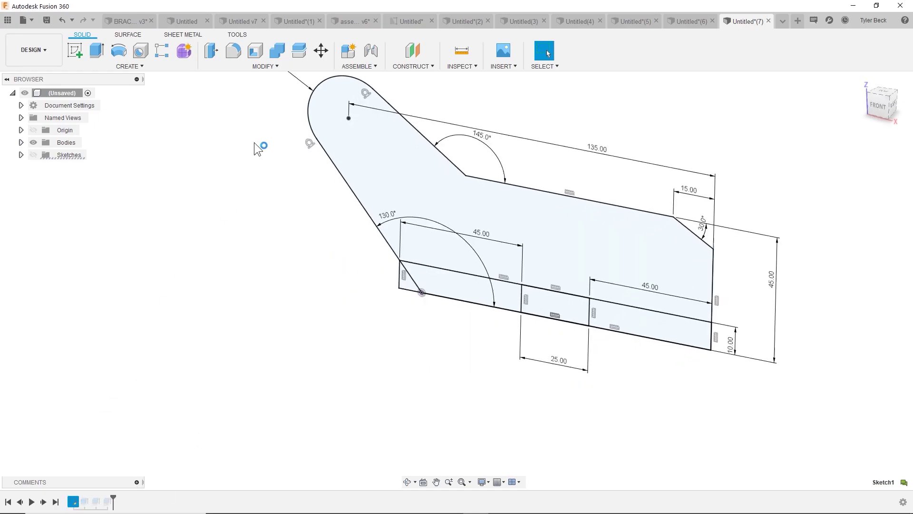
click(119, 50)
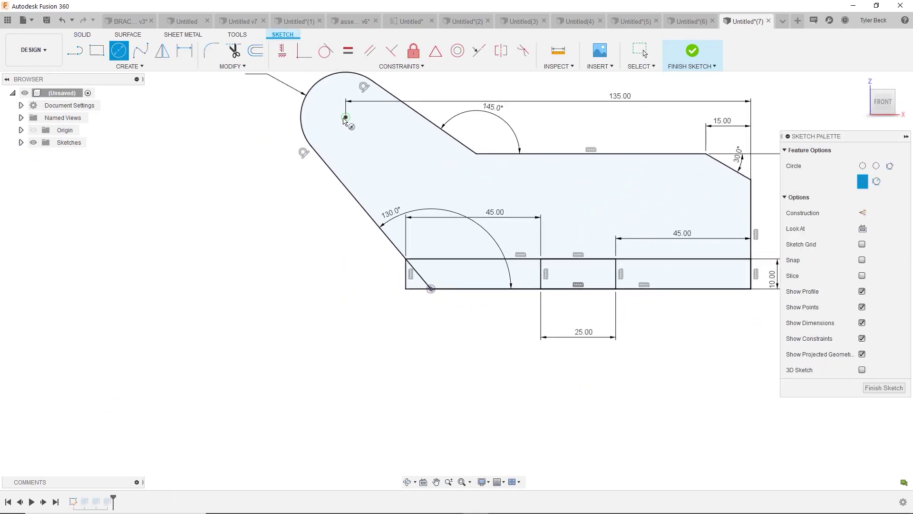
click(346, 117)
click(364, 138)
key(d)
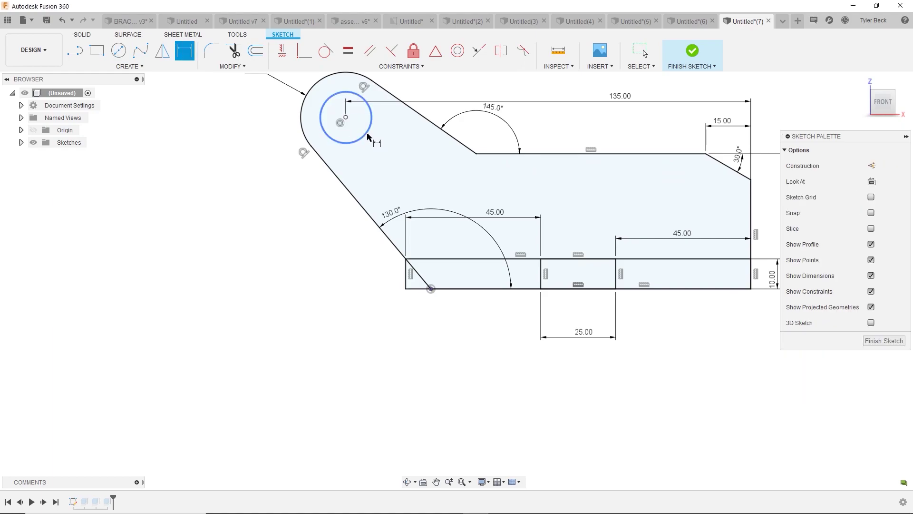
click(368, 137)
click(383, 144)
text(15)
key(Return)
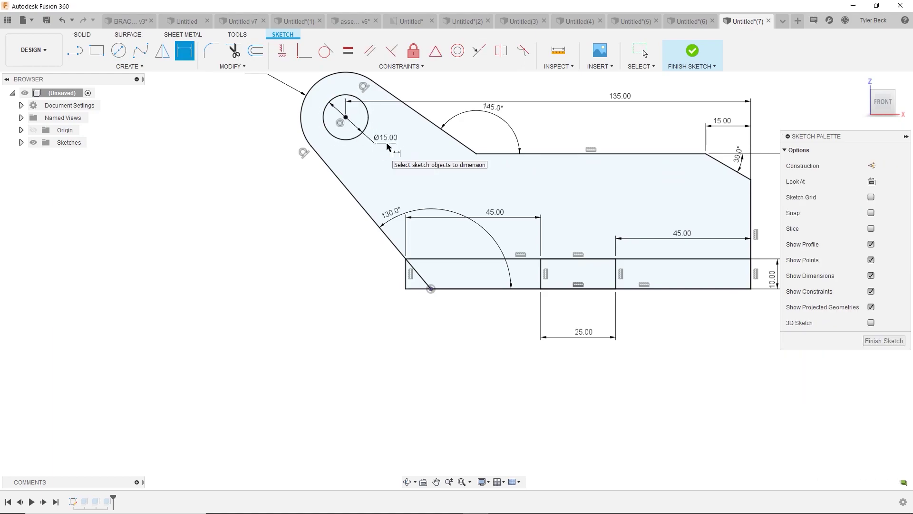
click(693, 51)
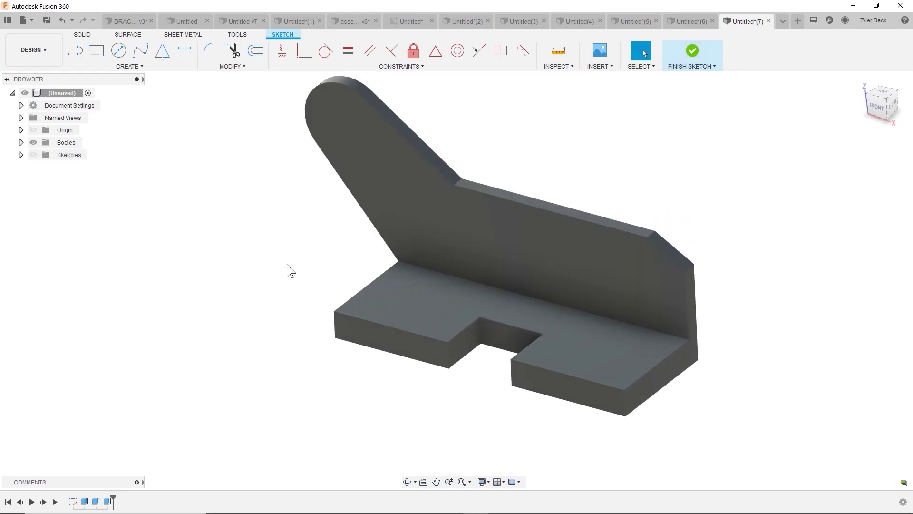
- Edit Extrude1 to use only the plate profiles around the circle, leaving the hole
right_click(85, 502)
click(107, 414)
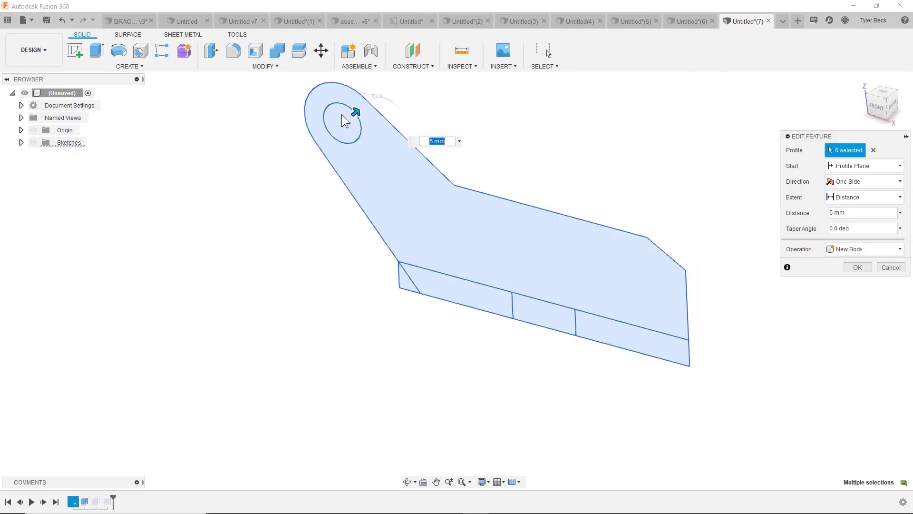
click(873, 150)
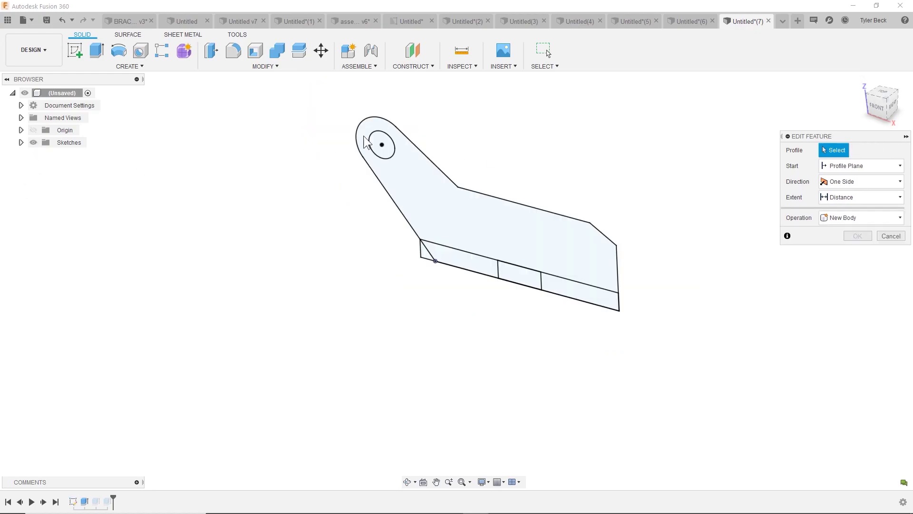
click(436, 252)
click(533, 285)
key(Return)
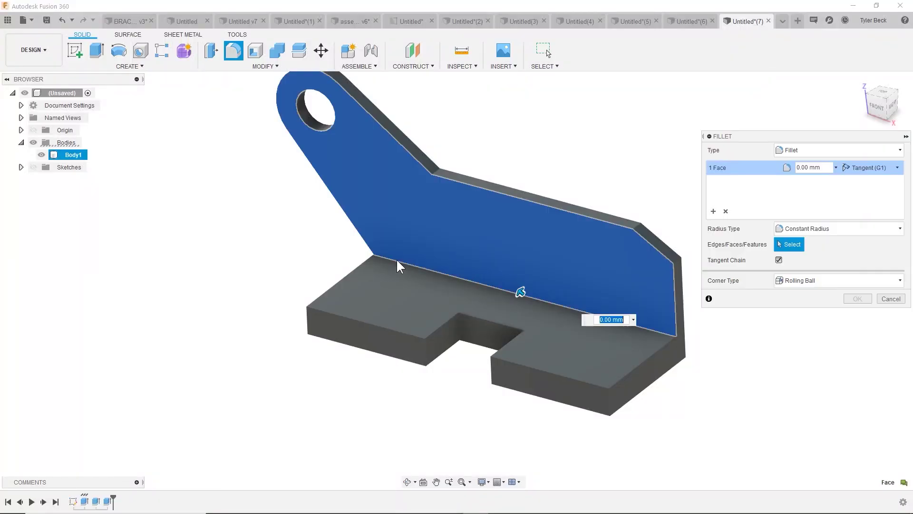
- Fillet the inner bend where the arm meets the base with a 15 mm radius
key(Escape)
key(f)
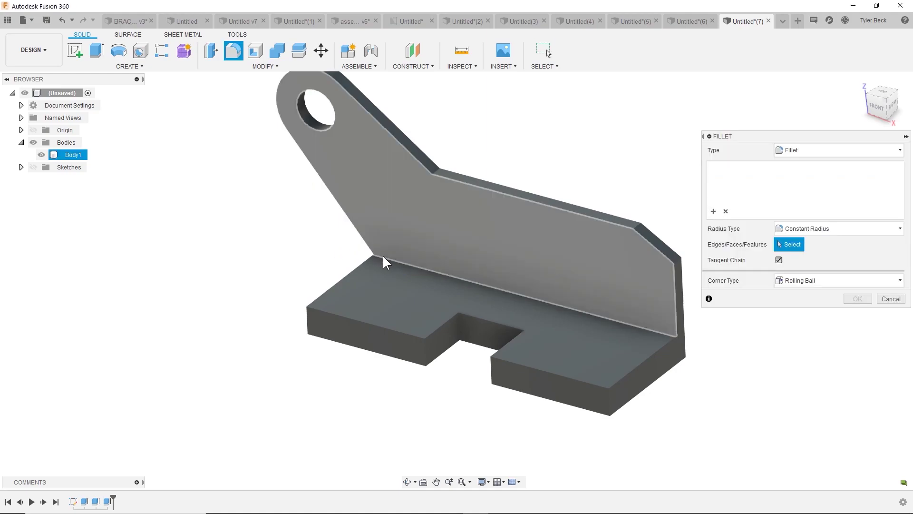
click(387, 259)
key(Escape)
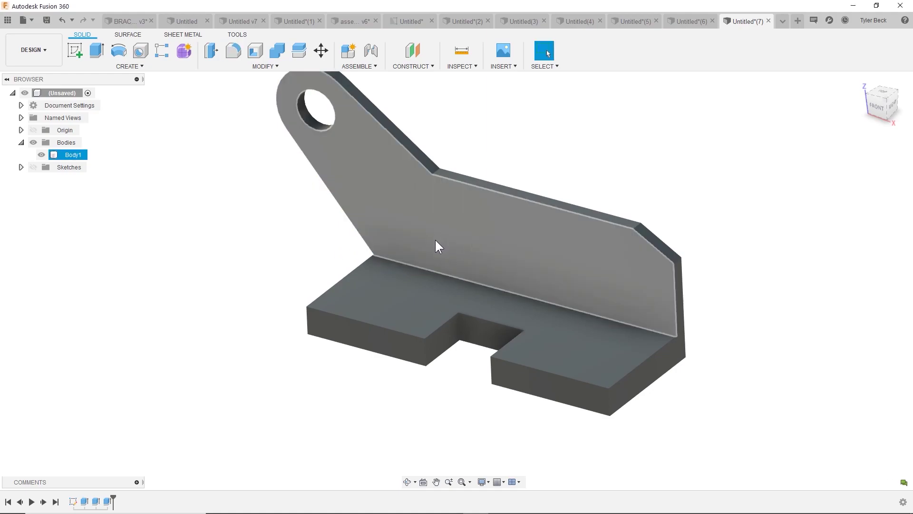
key(f)
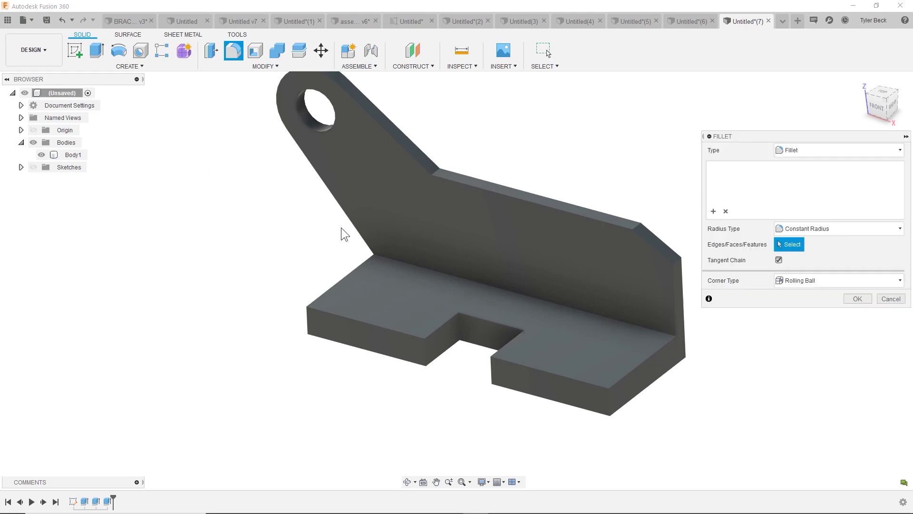
click(399, 258)
drag(397, 257, 389, 252)
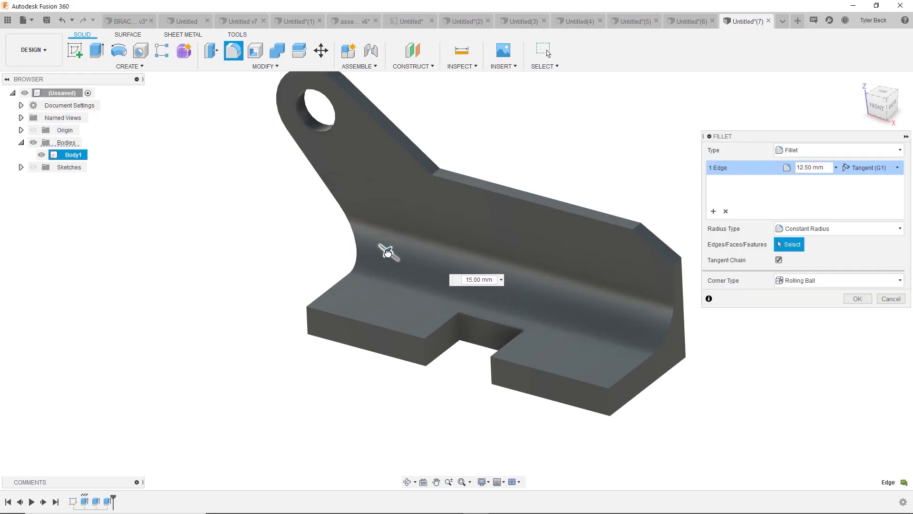
click(857, 298)
scroll(535, 159, down, 2)
scroll(524, 358, up, 5)
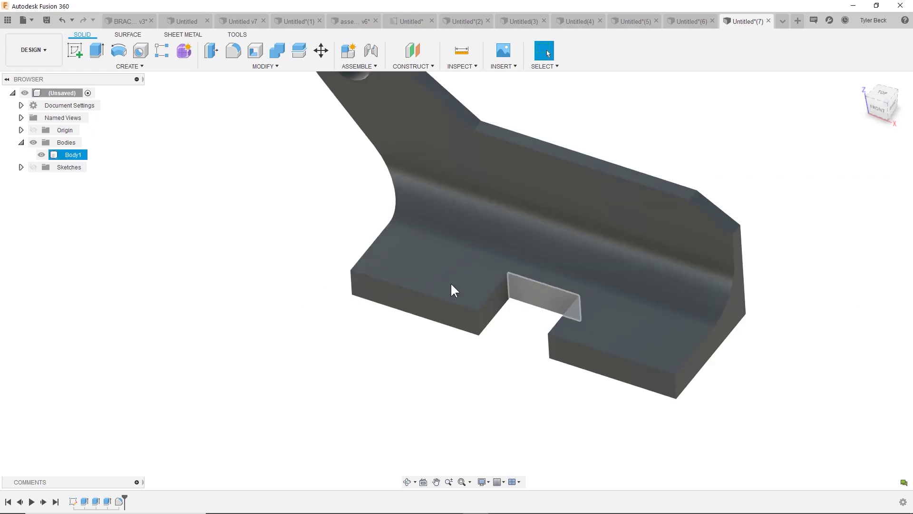
- Round the base tabs' outer and notch-side vertical corners with a 16.50 mm fillet
key(f)
click(350, 281)
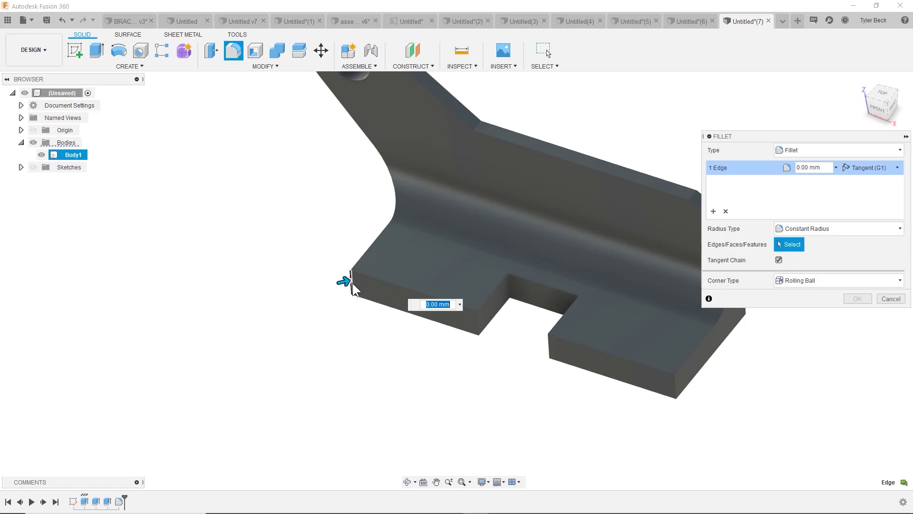
click(481, 318)
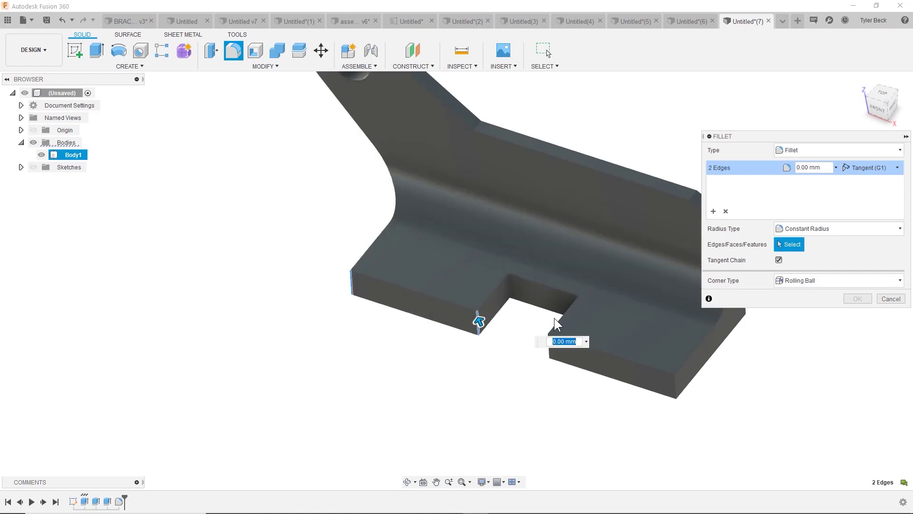
click(675, 384)
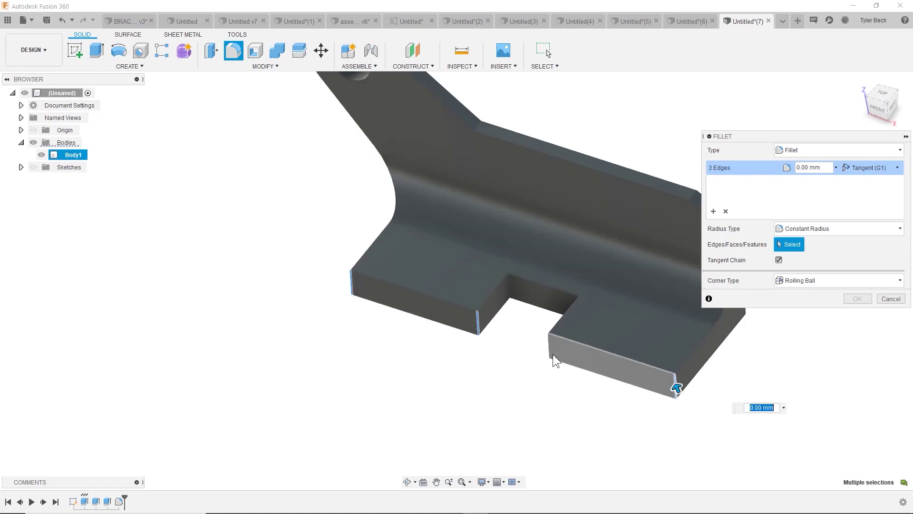
scroll(549, 349, up, 2)
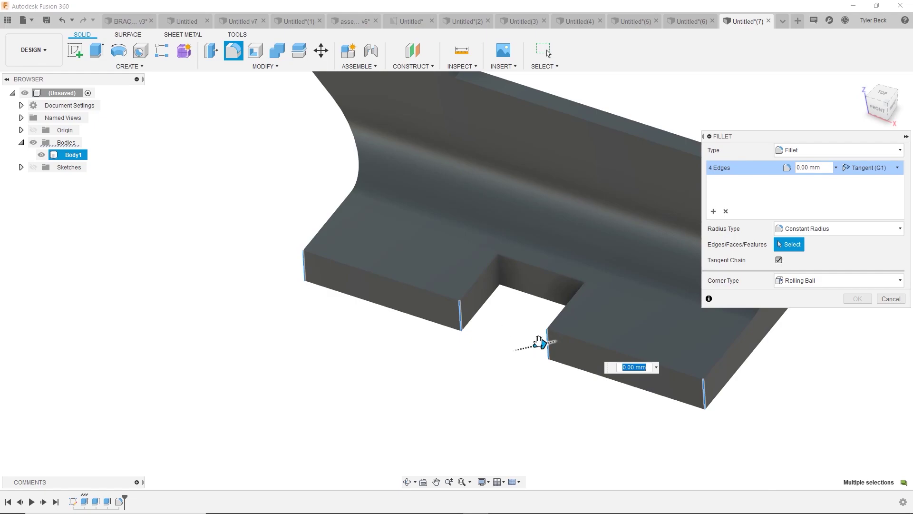
drag(540, 344, 565, 340)
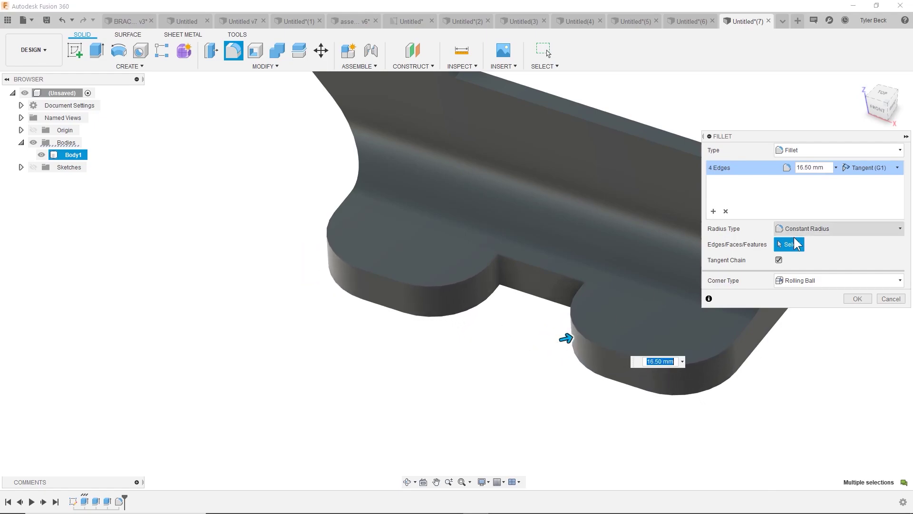
click(859, 298)
scroll(674, 302, down, 3)
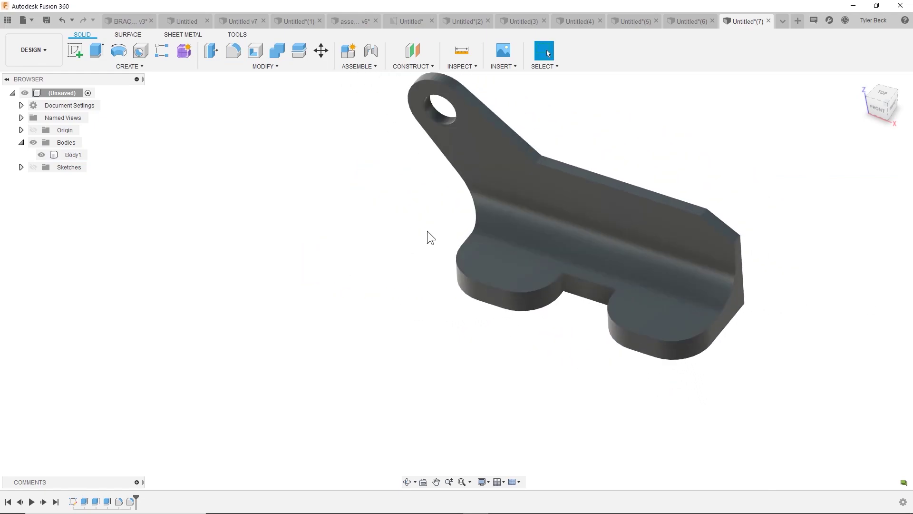
scroll(427, 231, up, 1)
- Start a hole on the base's top face with a 10 mm diameter
text(shole)
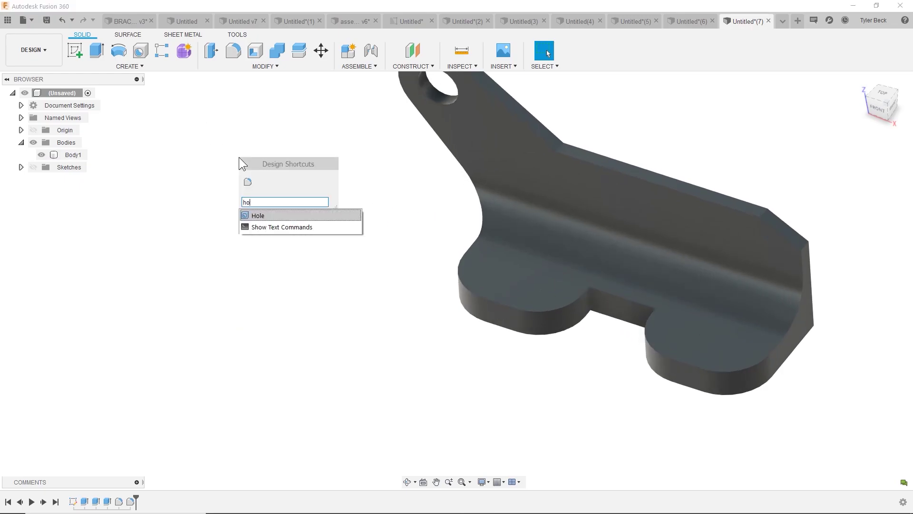
click(273, 214)
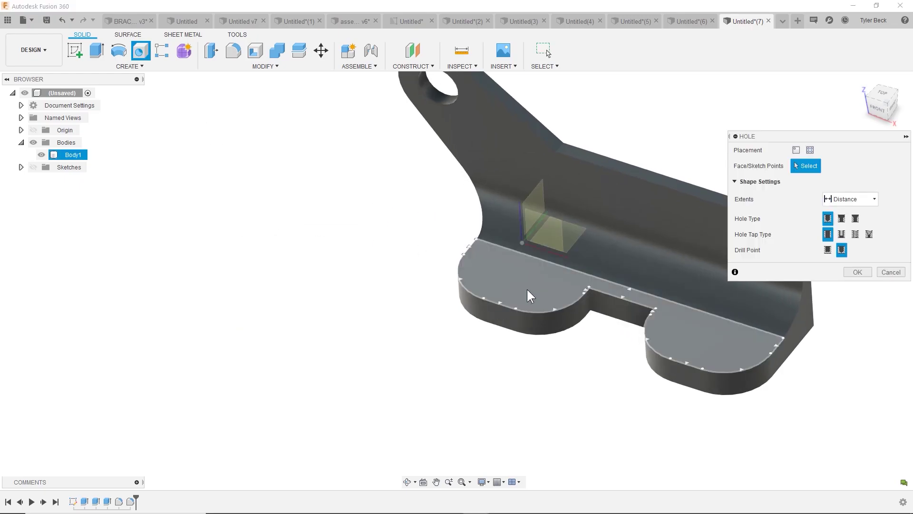
click(526, 278)
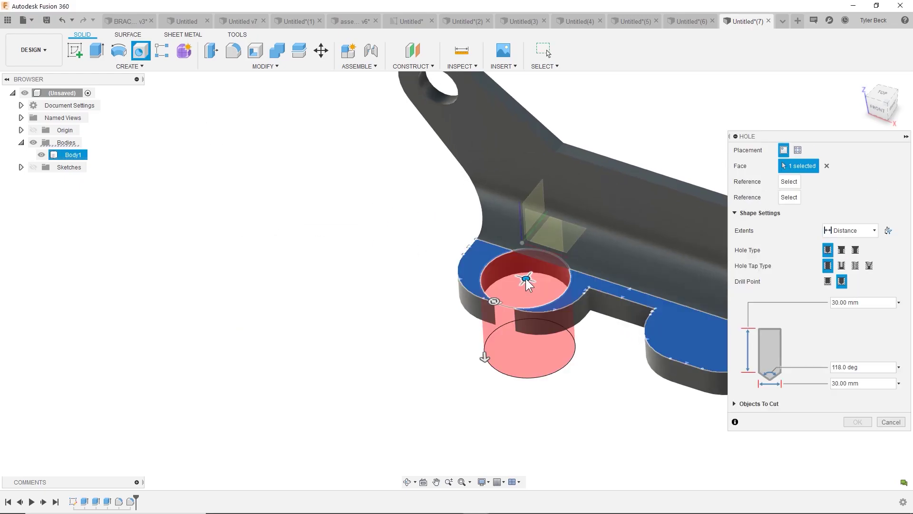
click(503, 299)
drag(503, 298, 532, 286)
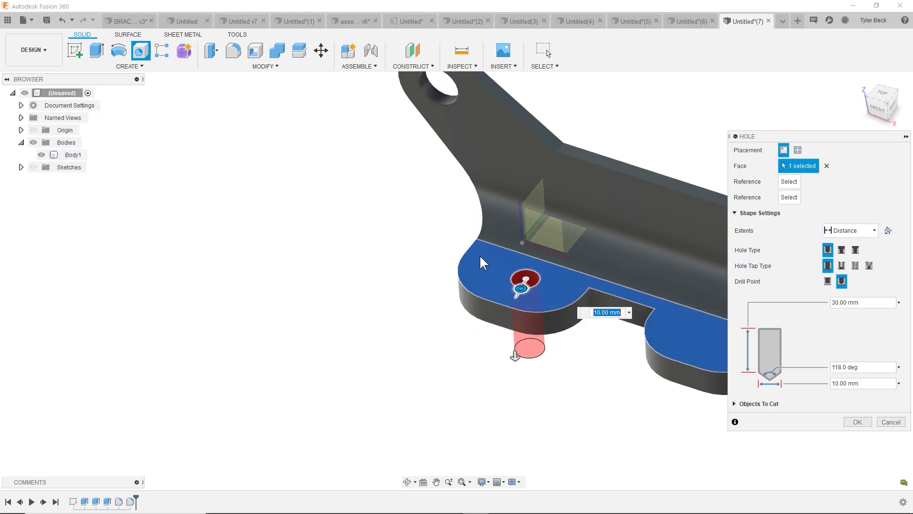
- Position the hole centred on the left tab's rounded end and confirm it
click(783, 183)
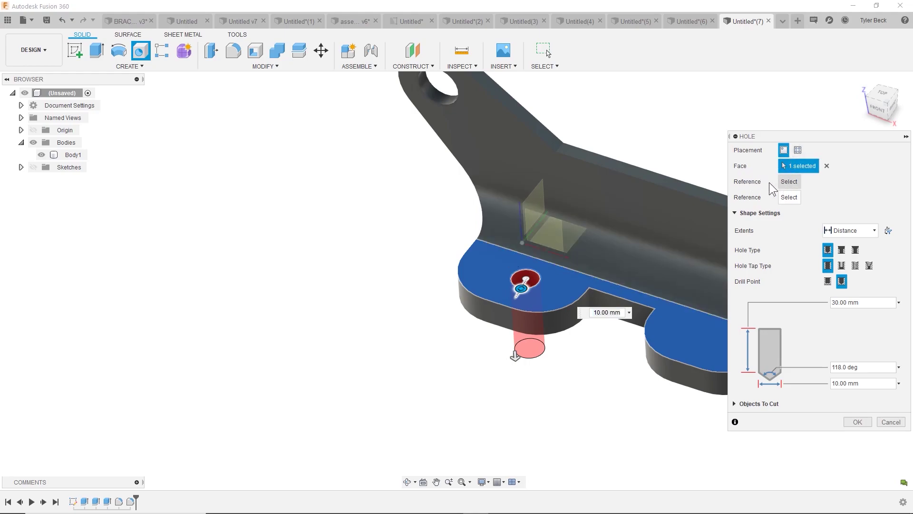
click(459, 276)
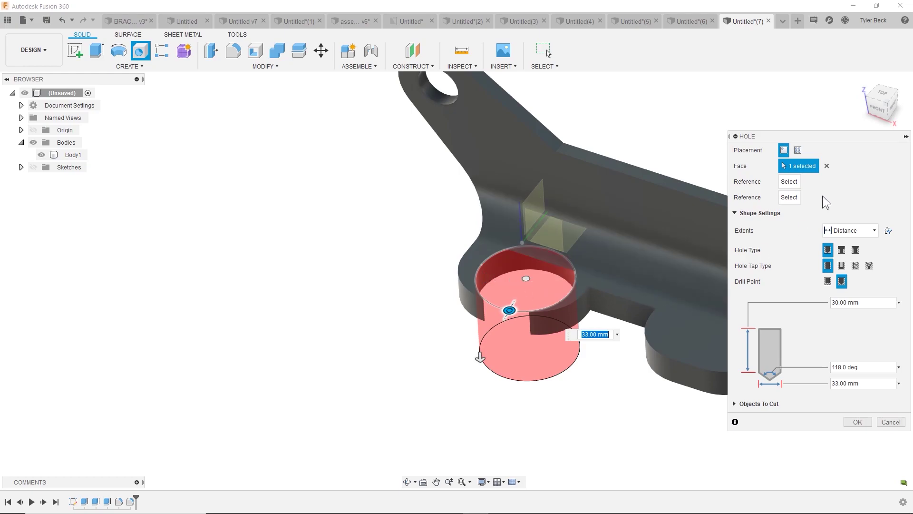
click(792, 181)
drag(508, 311, 505, 275)
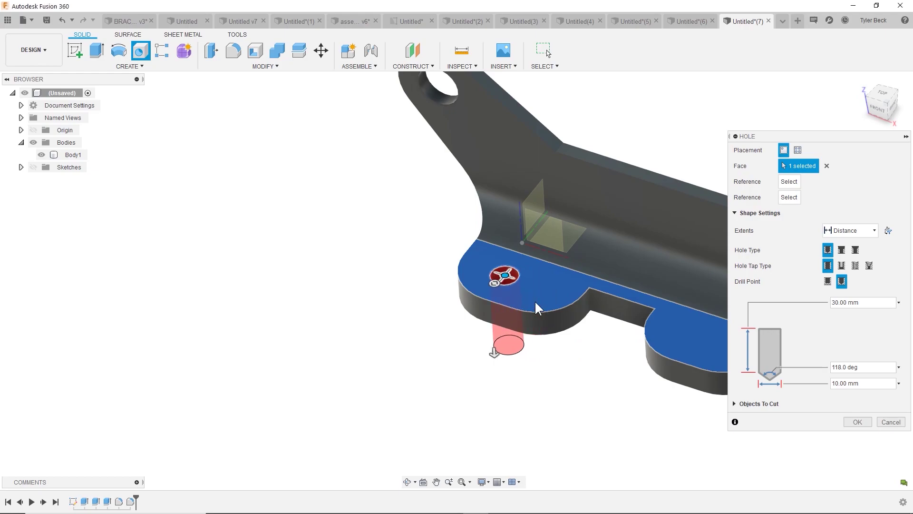
mouse_move(535, 304)
mouse_down()
mouse_move(500, 276)
mouse_move(516, 257)
mouse_move(508, 269)
mouse_up()
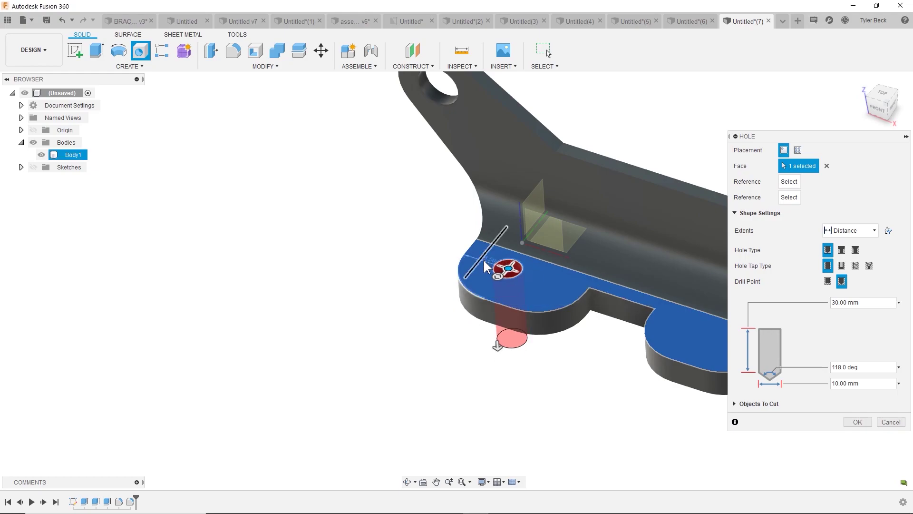
scroll(638, 347, up, 1)
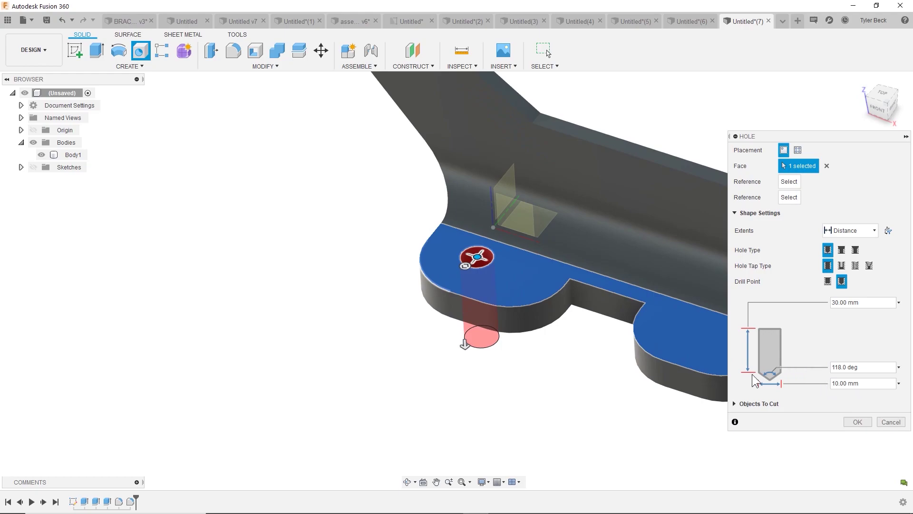
click(858, 422)
right_click(388, 359)
- Add a second 10 mm hole on the base top face, concentric with the right tab's rounded end
click(389, 326)
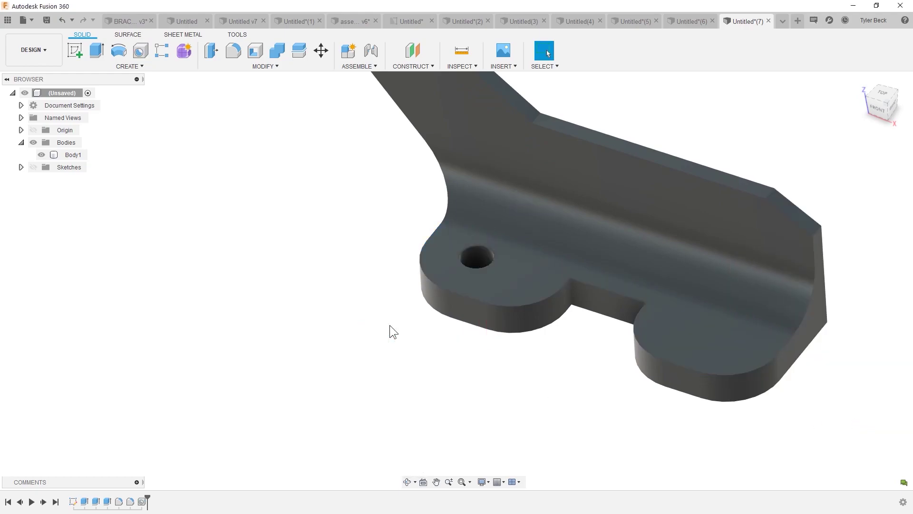
click(744, 344)
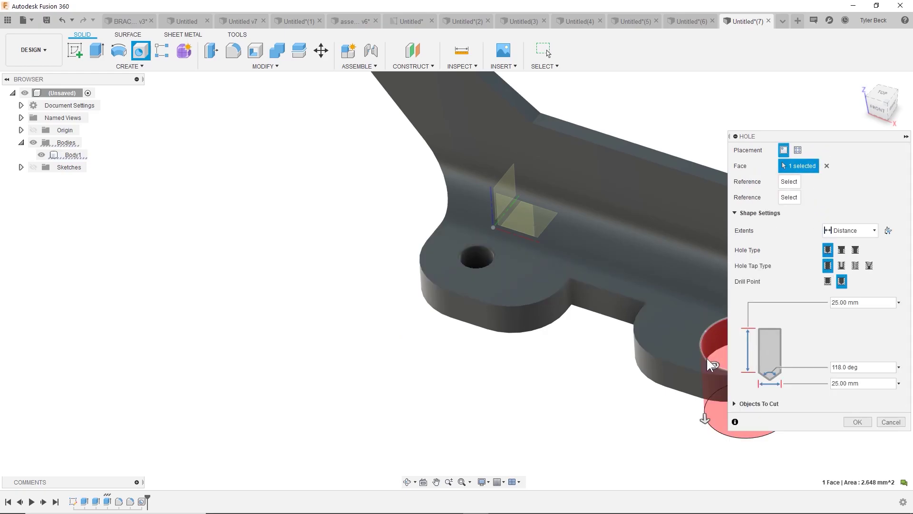
middle_drag(708, 418, 478, 400)
click(482, 349)
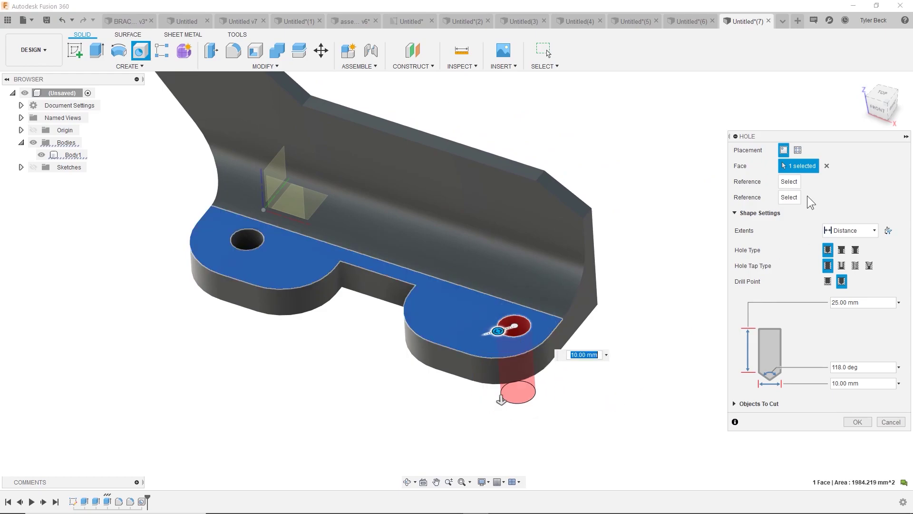
click(790, 181)
drag(498, 332, 468, 354)
text(20)
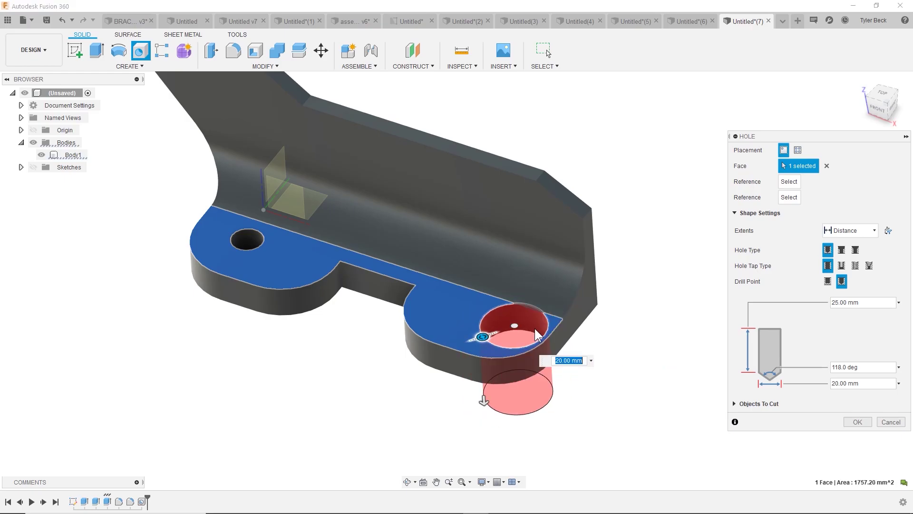
drag(514, 325, 454, 328)
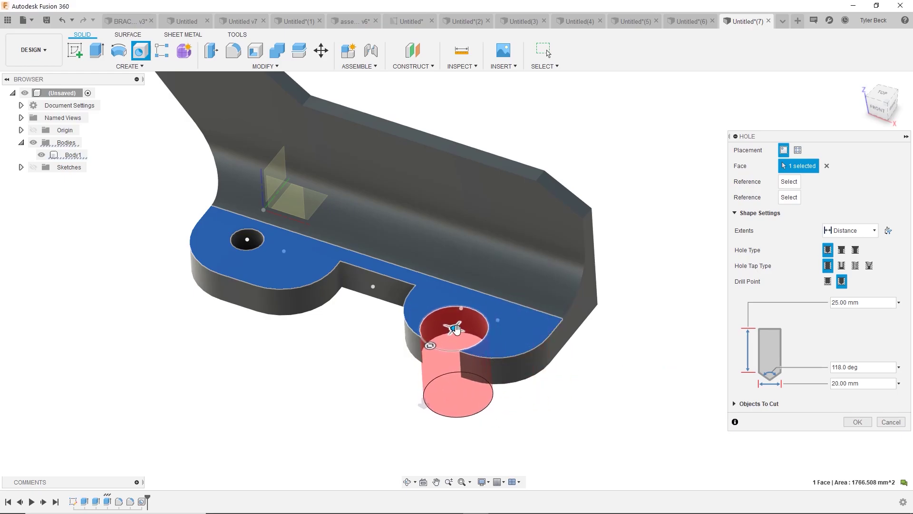
click(516, 357)
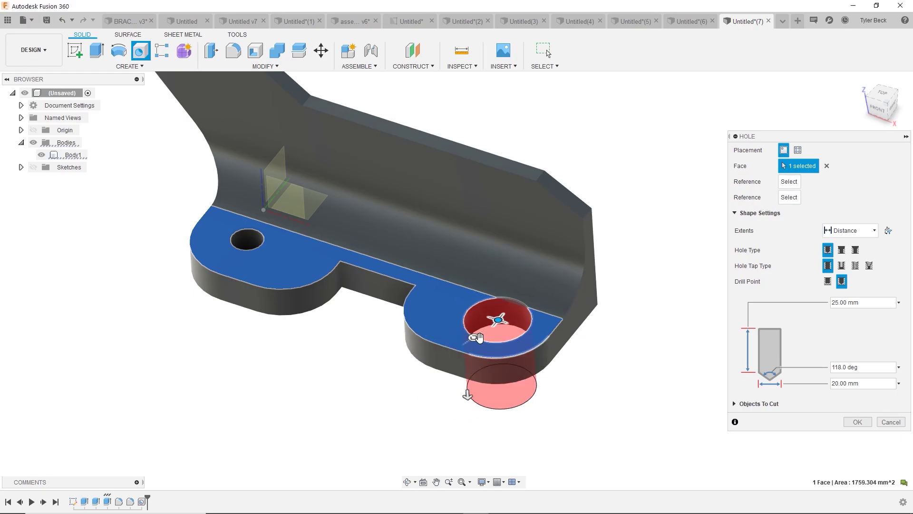
drag(476, 337, 487, 329)
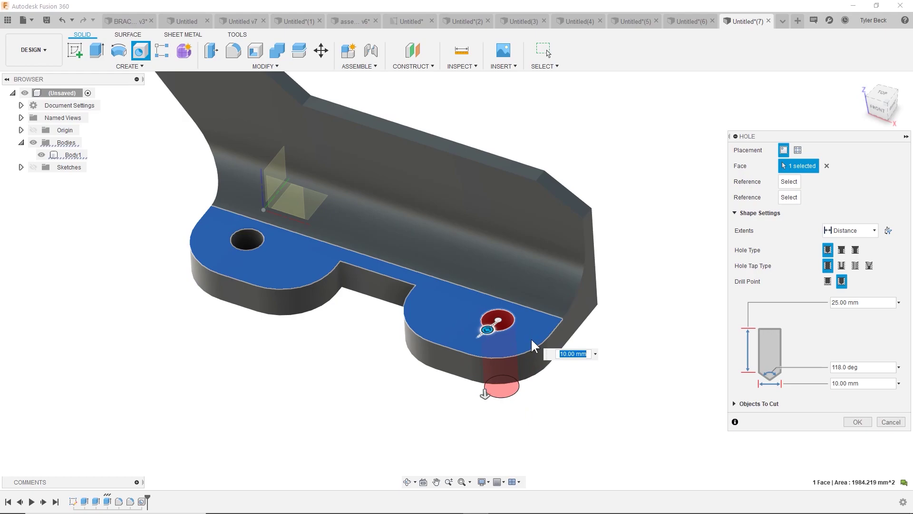
click(858, 422)
scroll(626, 395, down, 2)
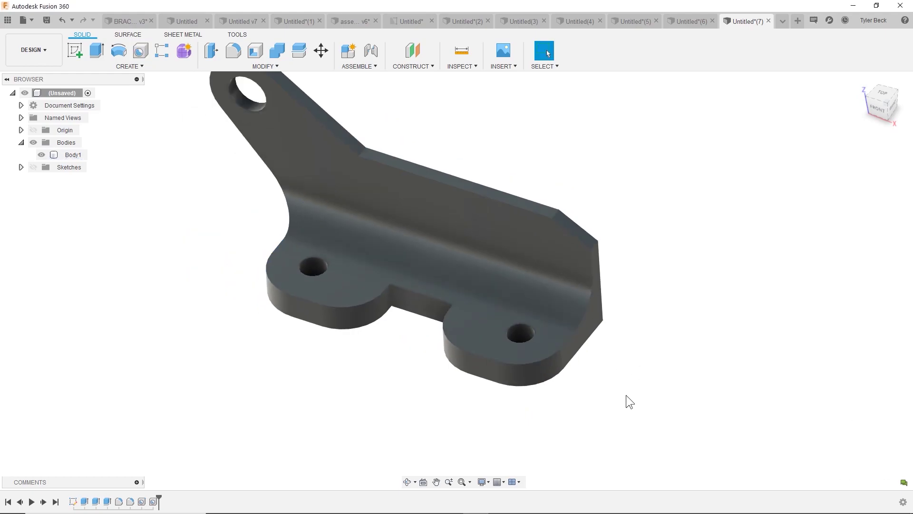
scroll(616, 393, down, 2)
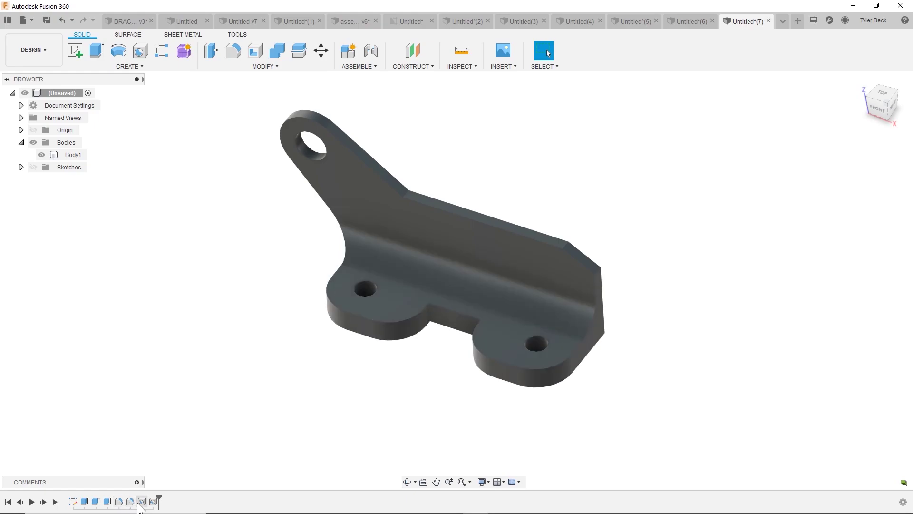
mouse_move(724, 391)
shift+middle_down()
mouse_move(676, 392)
mouse_move(730, 376)
mouse_move(724, 357)
mouse_move(695, 375)
mouse_move(713, 372)
mouse_move(715, 382)
shift+middle_up()
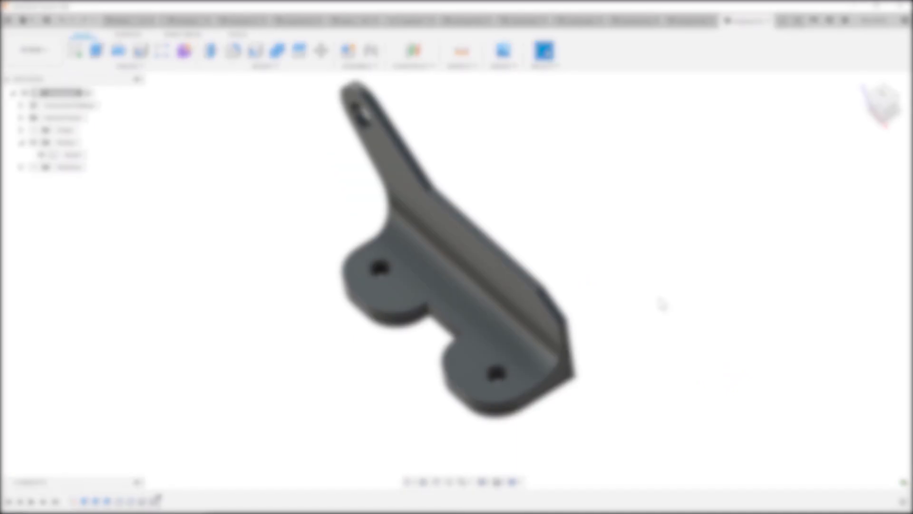